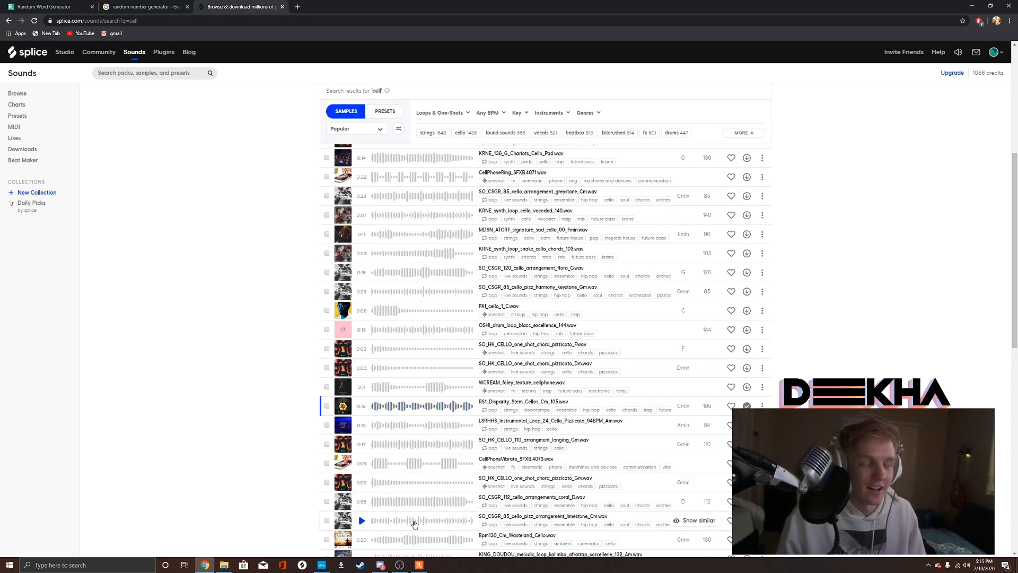
# Switch to Ableton Live and launch the Splice desktop app to reach the recently downloaded samples.
pyautogui.click(324, 565)
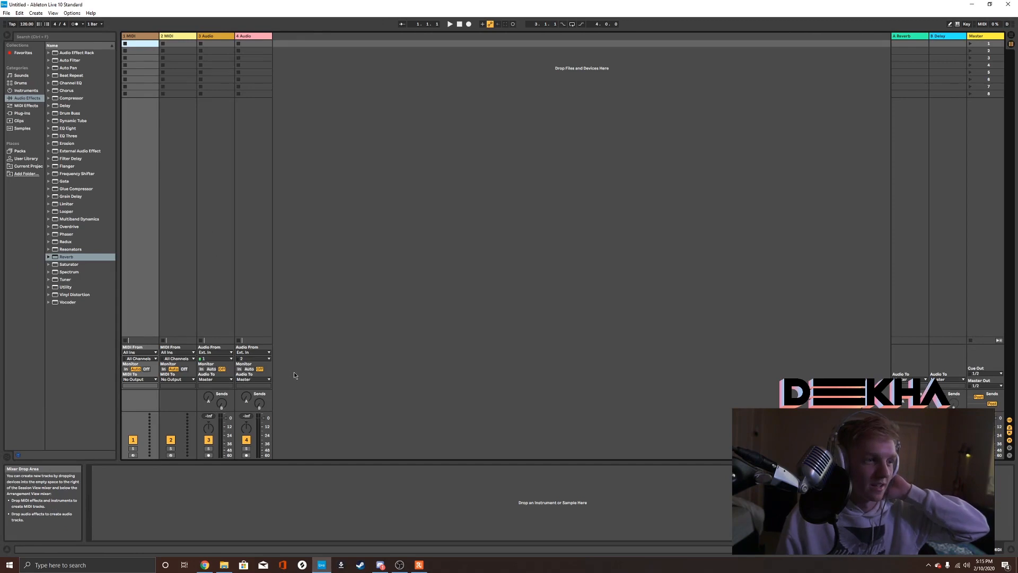
pyautogui.click(122, 566)
pyautogui.write('spli')
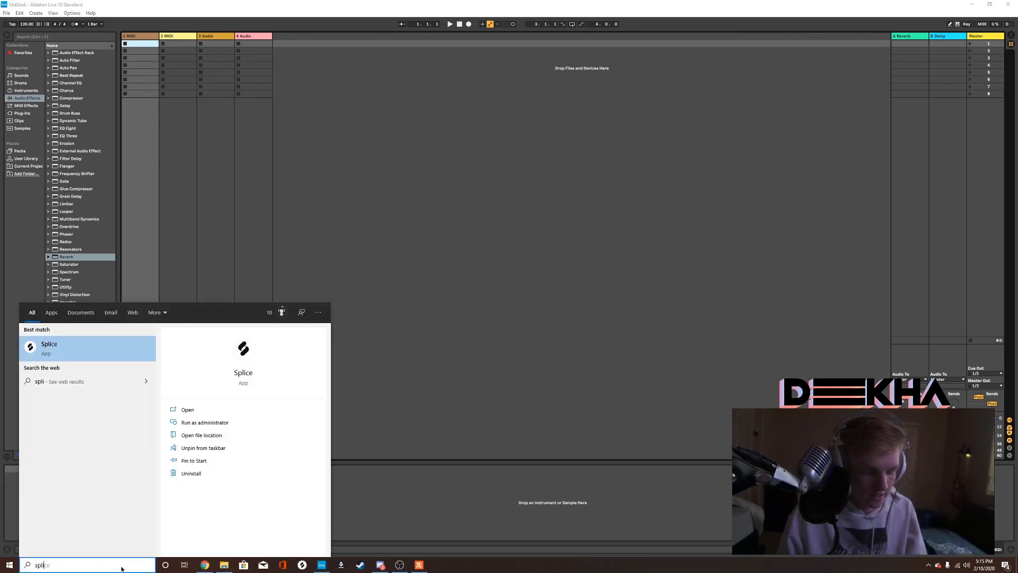
pyautogui.write('ce')
pyautogui.click(78, 357)
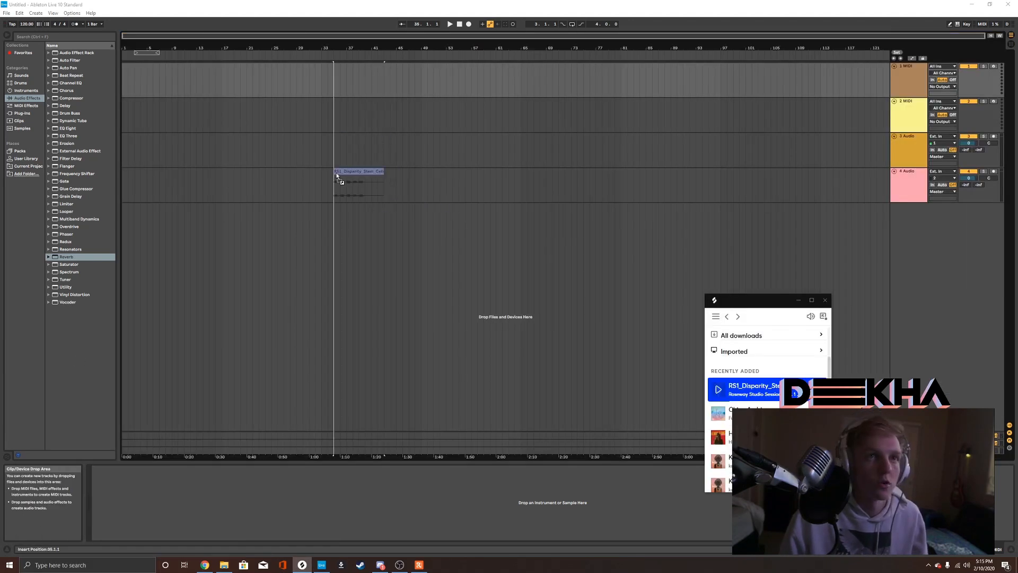
# Place the downloaded RS1_Disparity cello stem at the very start of audio track 3 in the arrangement.
pyautogui.moveTo(337, 176); pyautogui.dragTo(123, 156)
pyautogui.doubleClick(123, 158)
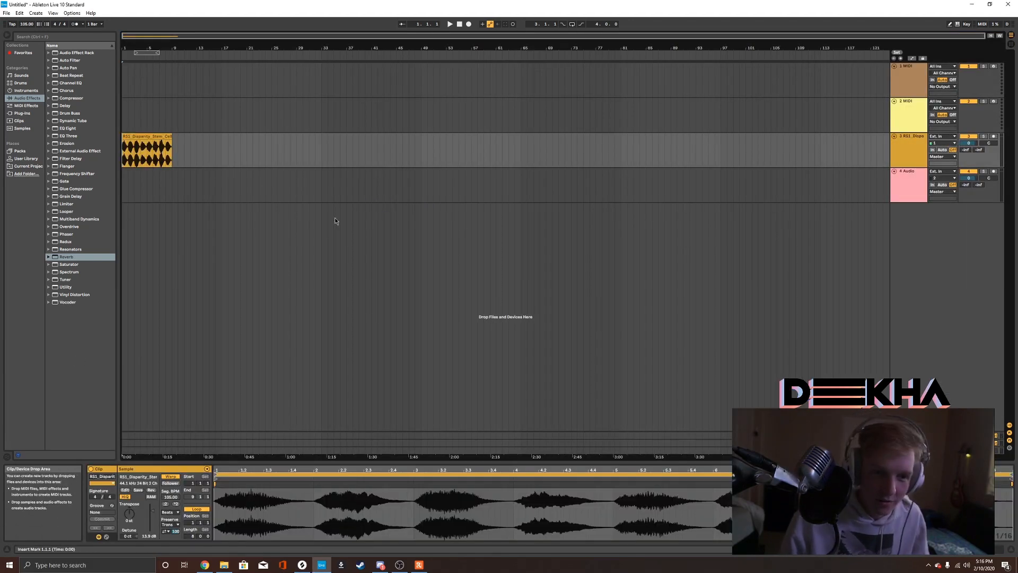
pyautogui.scroll(5, 335, 218)
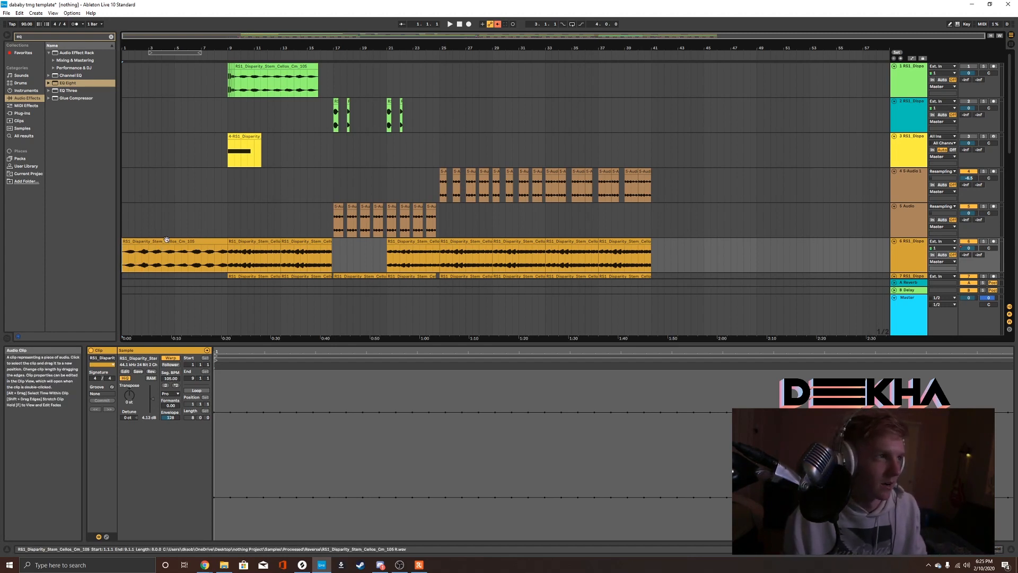
# Select the cello clip at the start of track 6 to view its waveform.
pyautogui.scroll(-1, 185, 200)
pyautogui.scroll(-1, 170, 207)
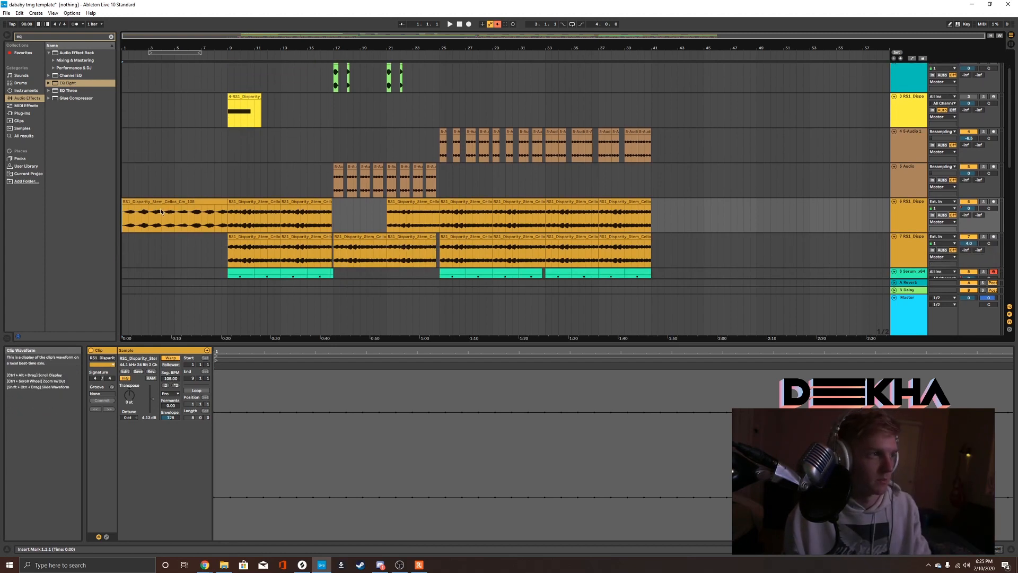
pyautogui.click(129, 221)
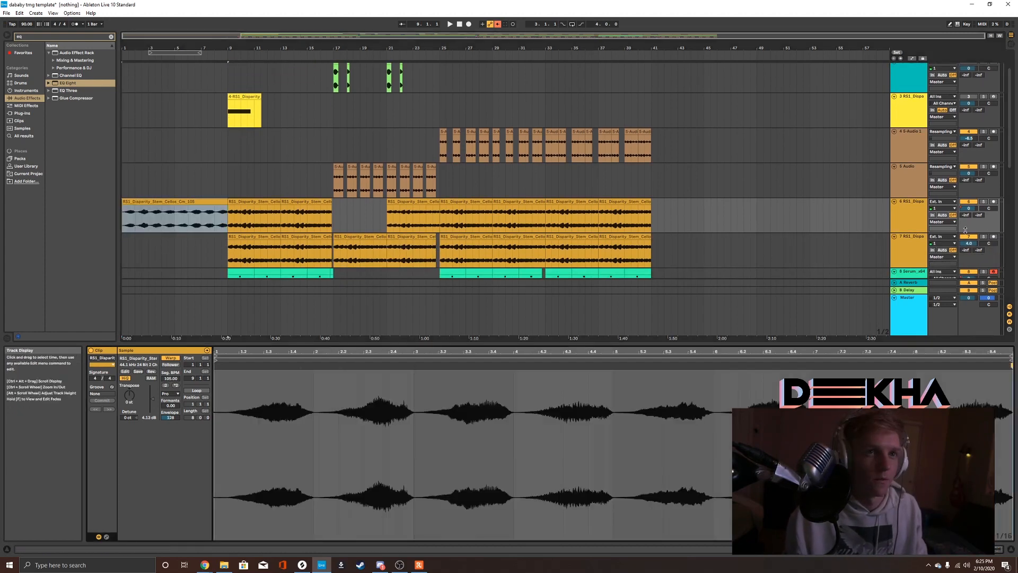
# Solo track 1 and play its cello clip from bar 9.
pyautogui.scroll(2, 237, 73)
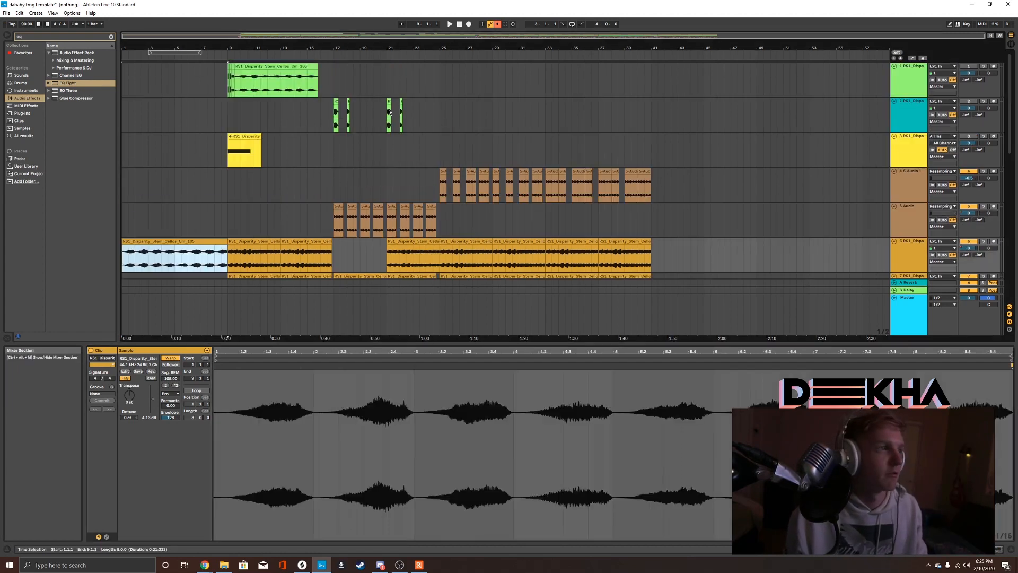
pyautogui.click(236, 68)
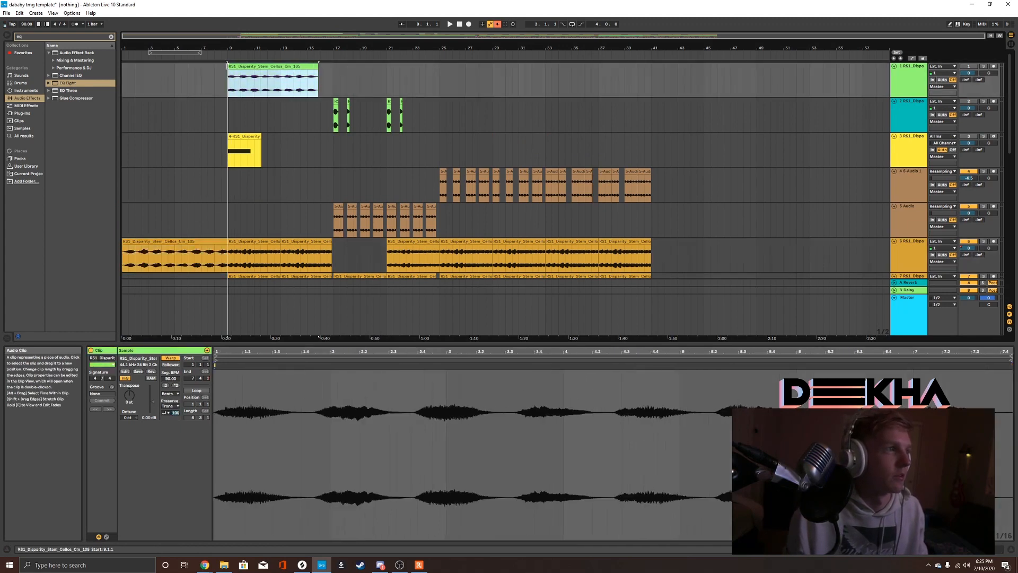
pyautogui.click(984, 67)
pyautogui.click(229, 84)
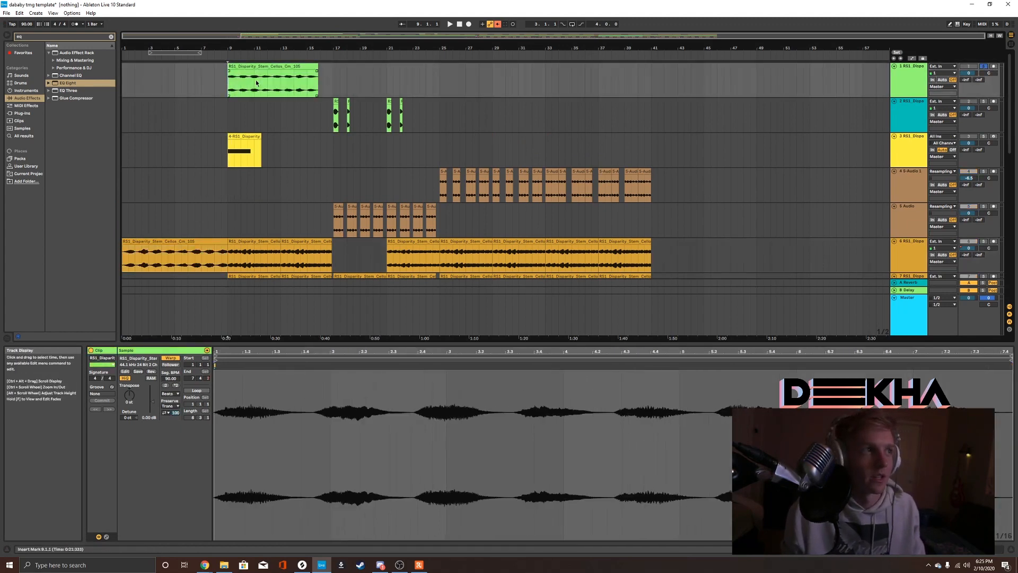
pyautogui.press('space')
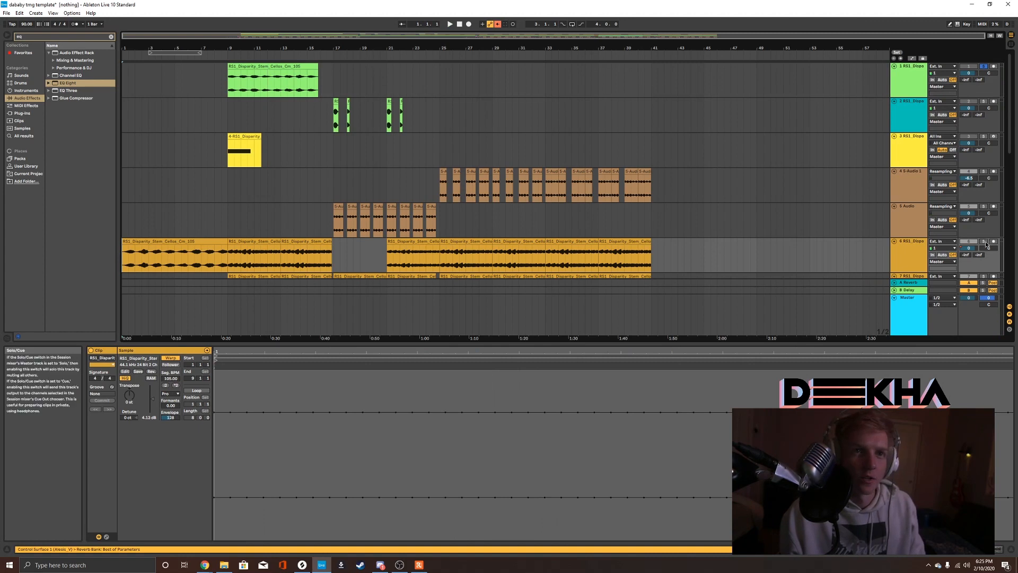
# Solo track 6 and play its opening cello clip, spanning bars 1 to 9.
pyautogui.click(216, 250)
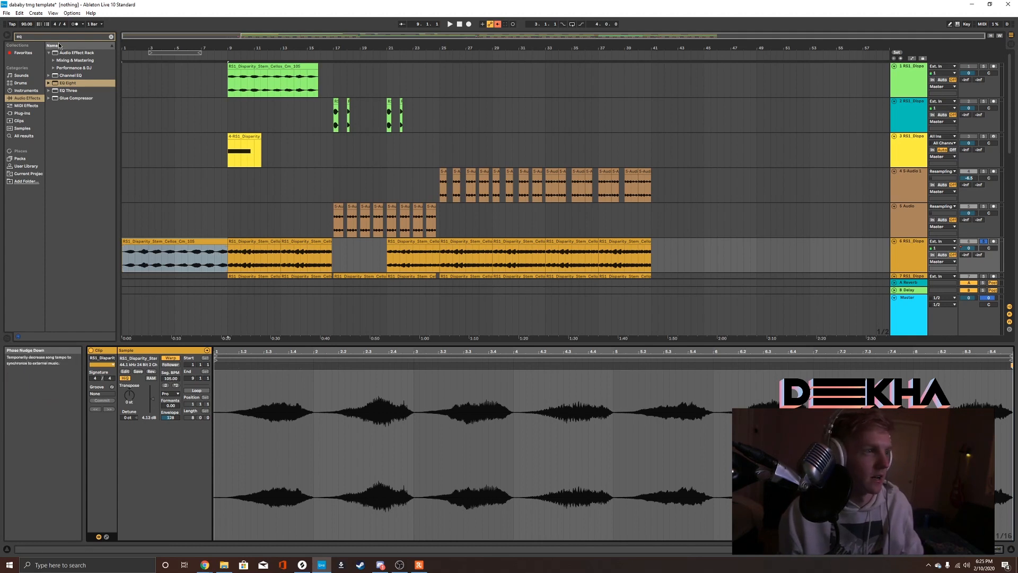
pyautogui.scroll(-2, 162, 248)
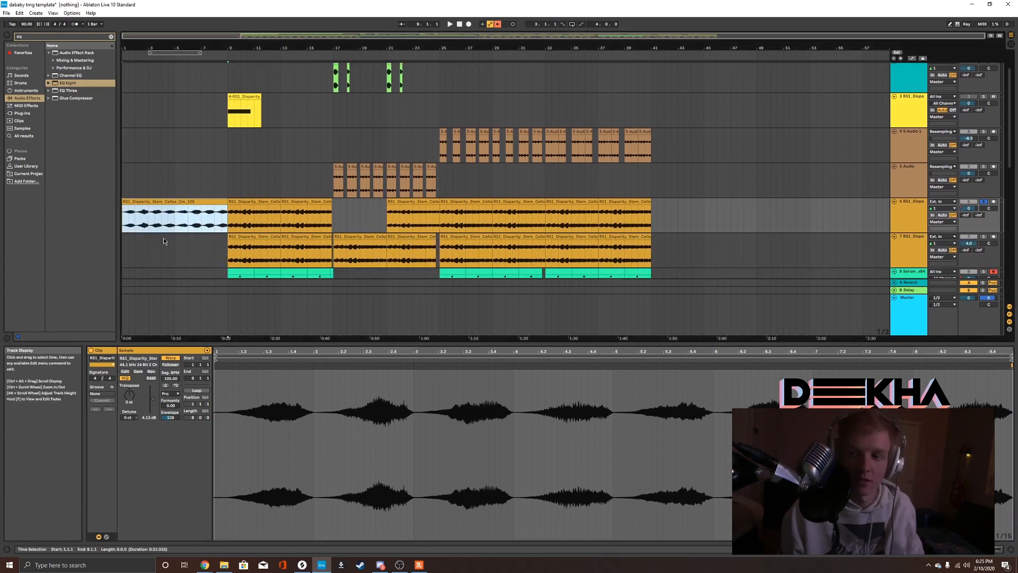
pyautogui.press('space')
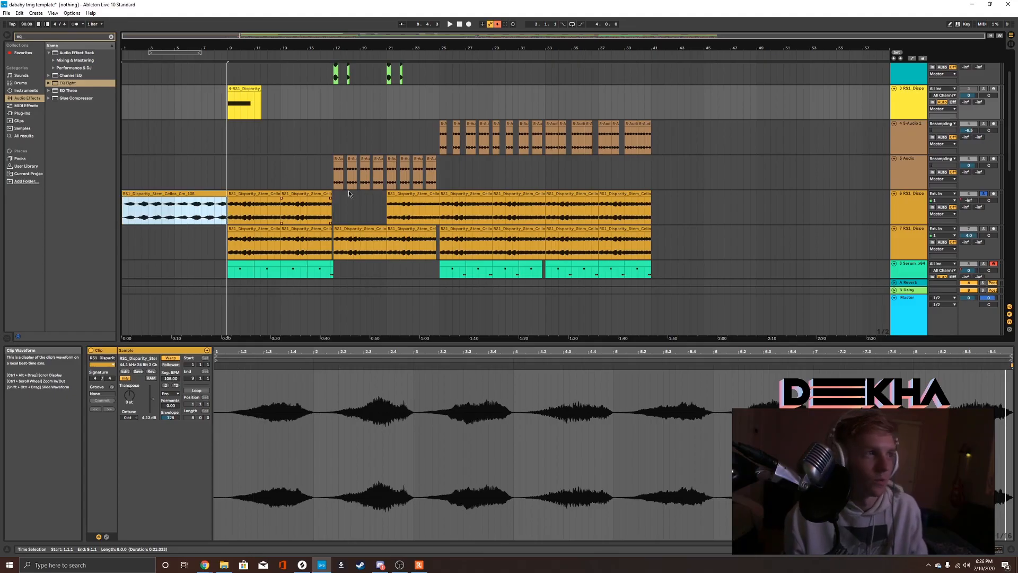
# Audition the soloed track 6 cello clips starting from bar 9.
pyautogui.click(990, 203)
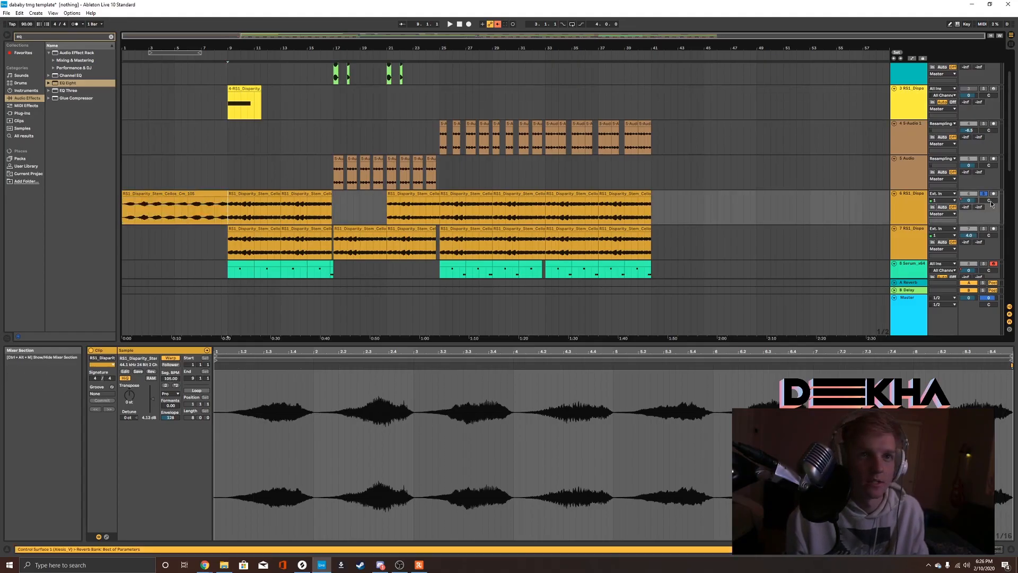
pyautogui.scroll(-1, 322, 190)
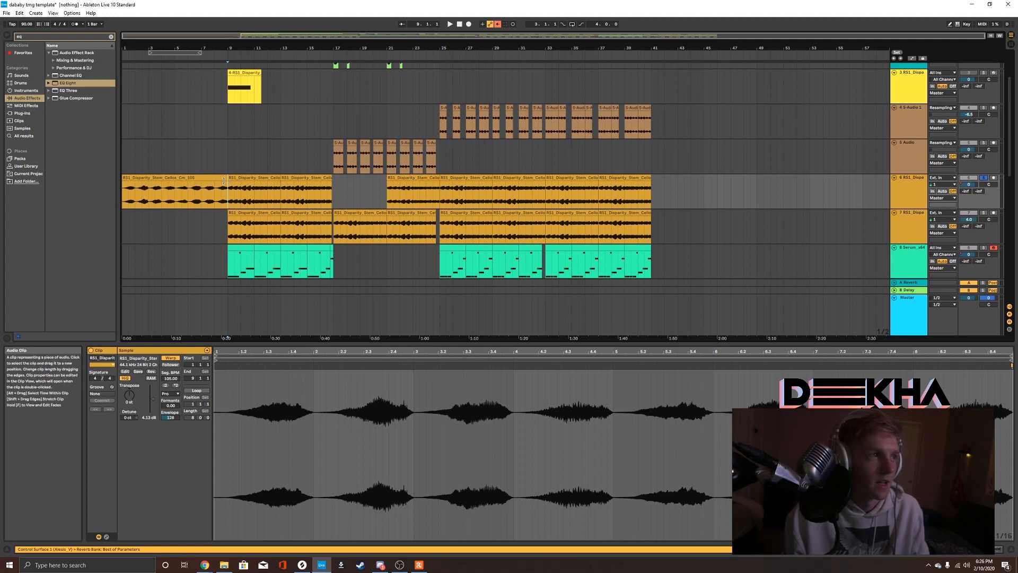
pyautogui.press('+')
pyautogui.press('+')
pyautogui.hscroll(-3, 182, 189)
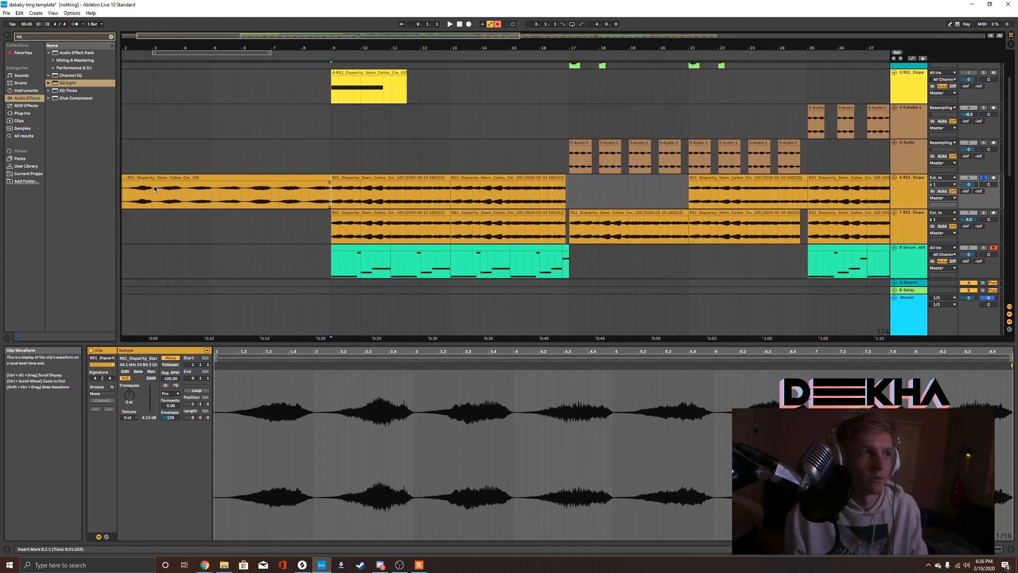
pyautogui.hscroll(-2, 154, 190)
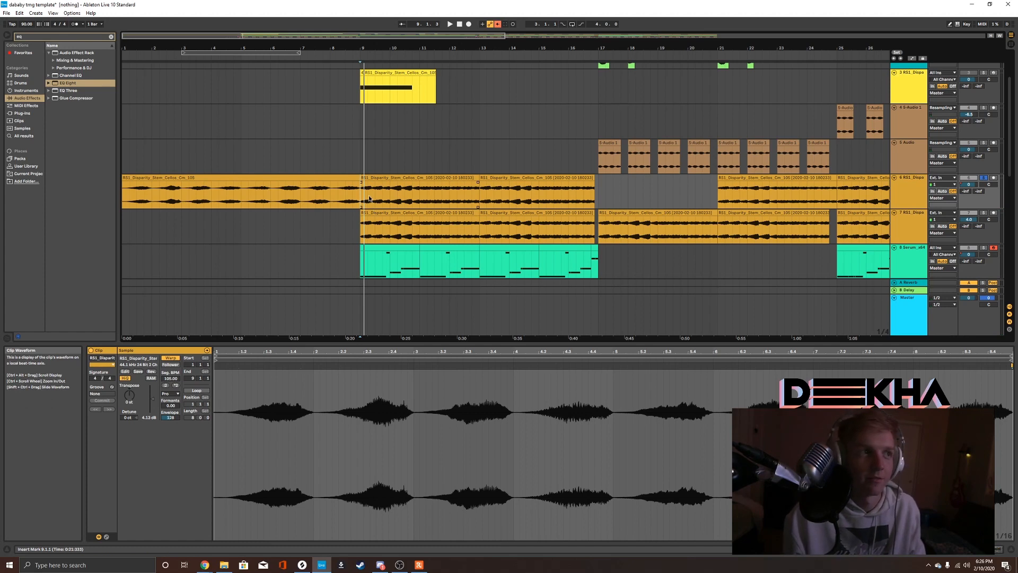
pyautogui.press('space')
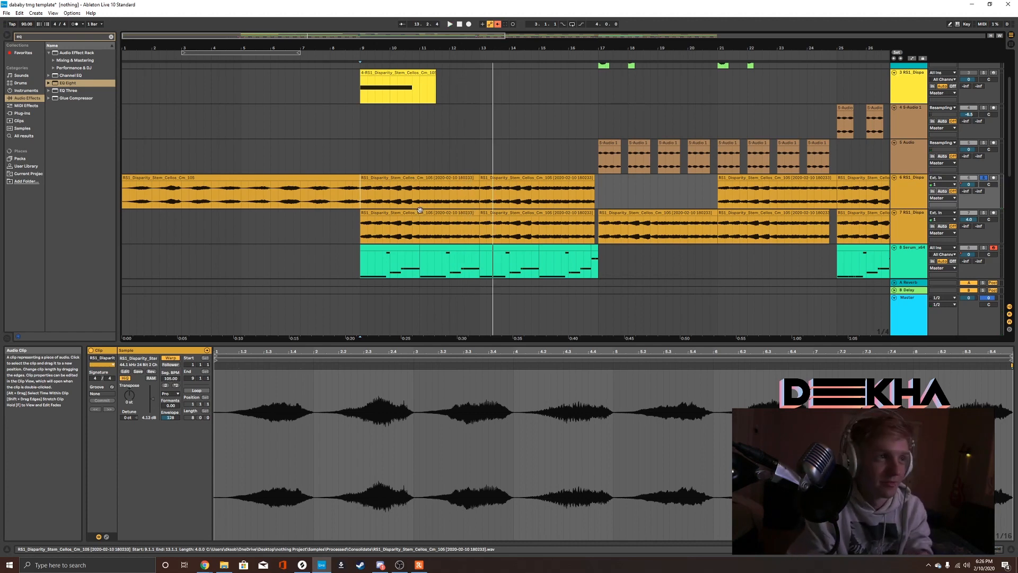
# Solo cello track 7 and Serum track 8 in turn, playing each from bar 9.
pyautogui.click(985, 213)
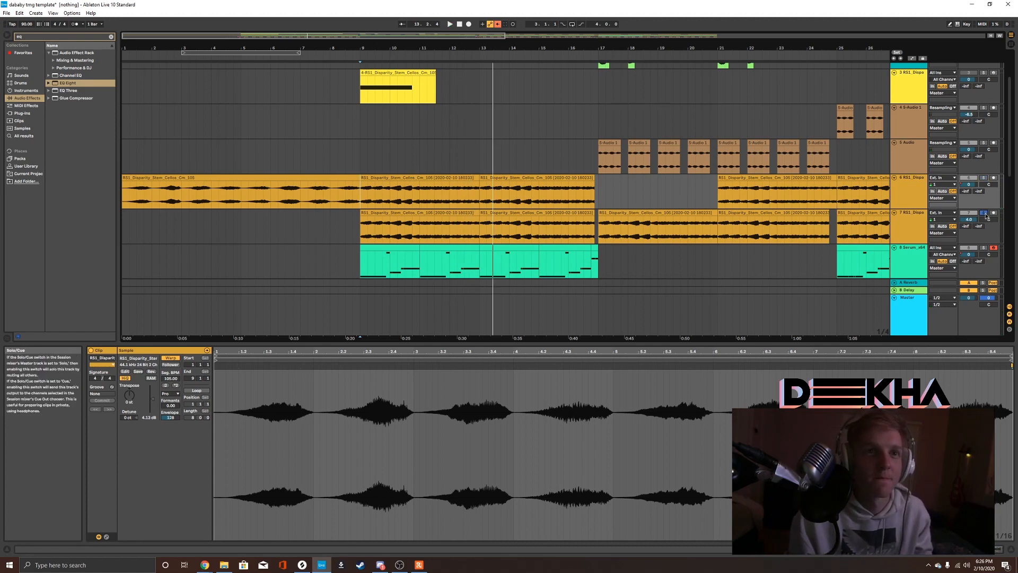
pyautogui.click(372, 229)
pyautogui.press('space')
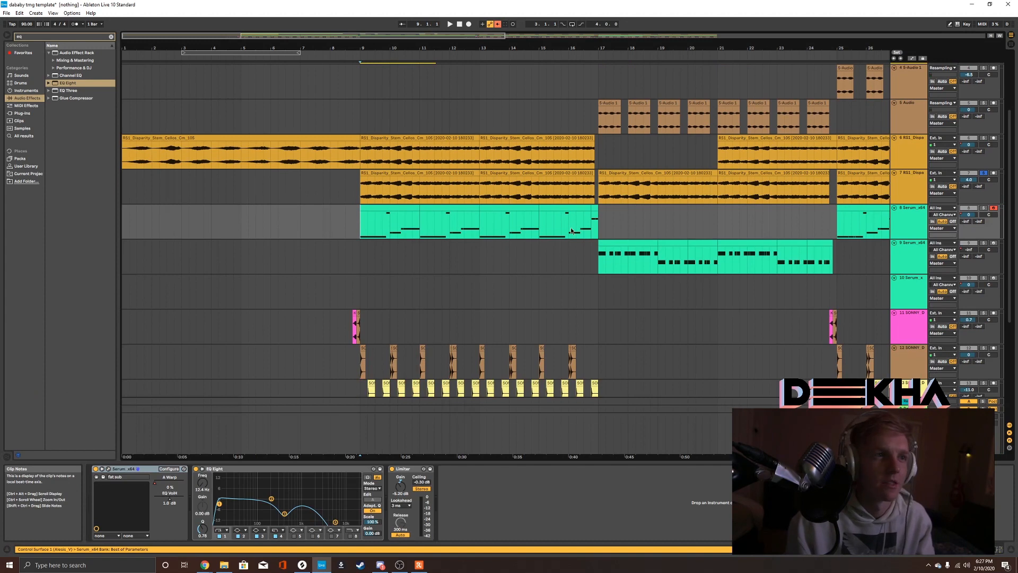
pyautogui.hscroll(5, 571, 230)
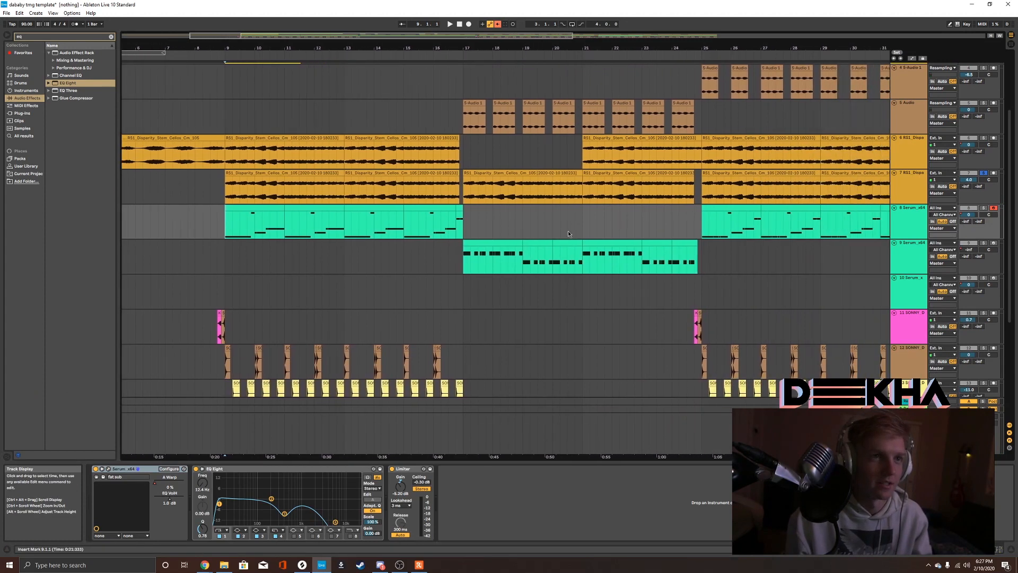
pyautogui.press('space')
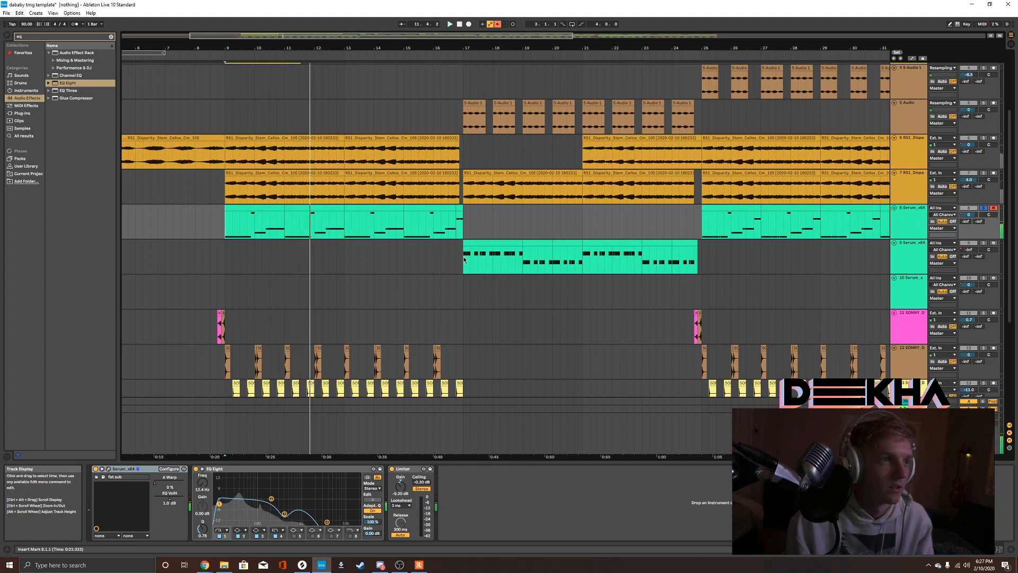
# Solo Serum track 9 and play its MIDI part from bar 17.
pyautogui.click(985, 243)
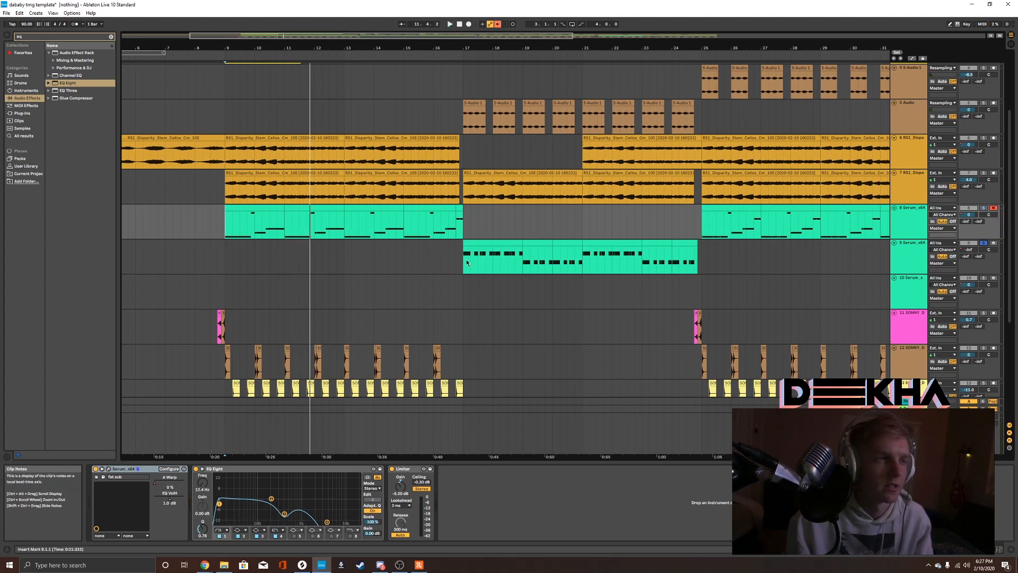
pyautogui.click(467, 263)
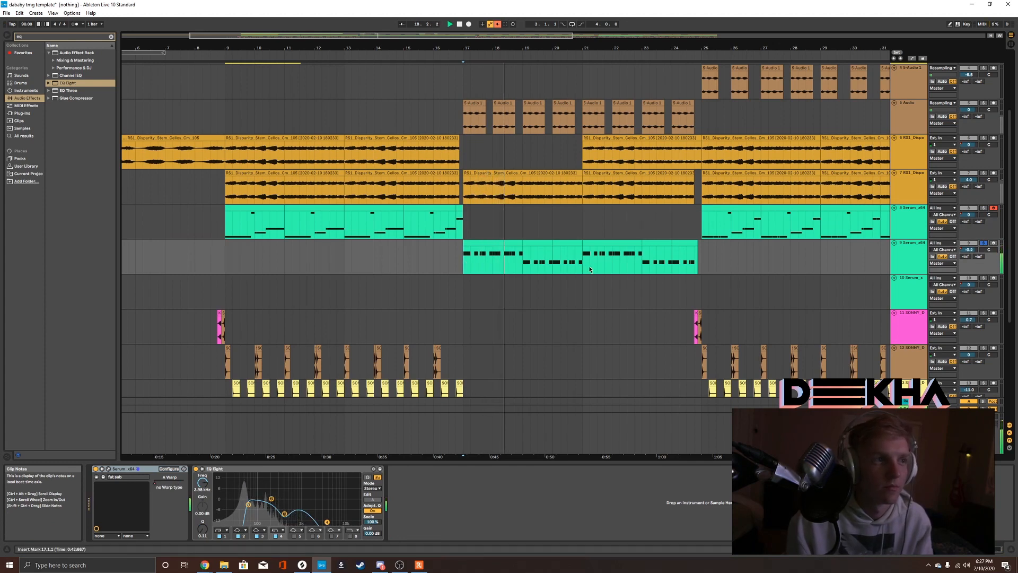
pyautogui.scroll(-1, 589, 269)
pyautogui.hscroll(6, 623, 262)
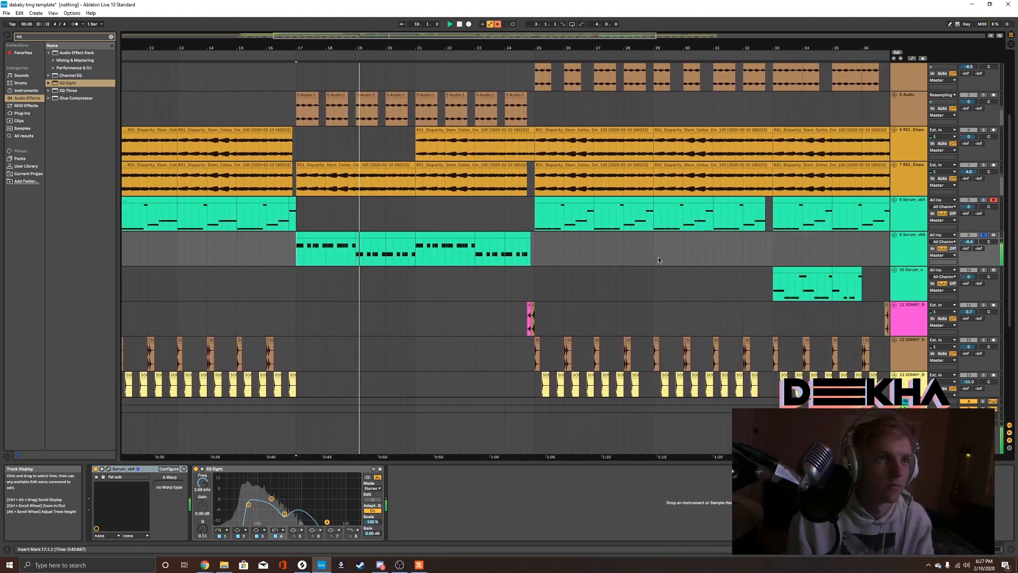
# Solo Serum track 8 and audition its MIDI part from bar 25.
pyautogui.hscroll(5, 658, 259)
pyautogui.scroll(1, 839, 236)
pyautogui.click(996, 230)
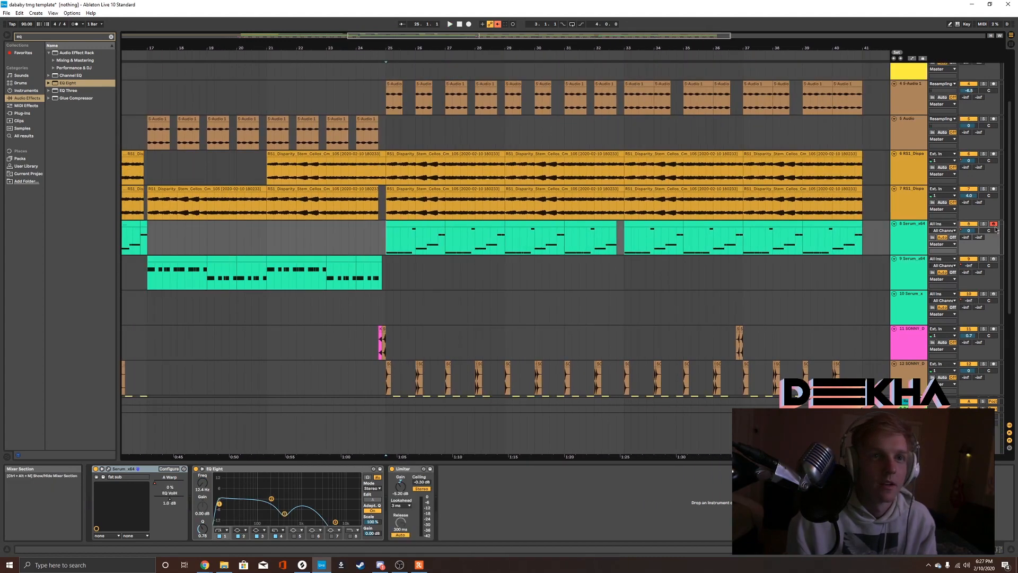
pyautogui.click(983, 223)
pyautogui.press('space')
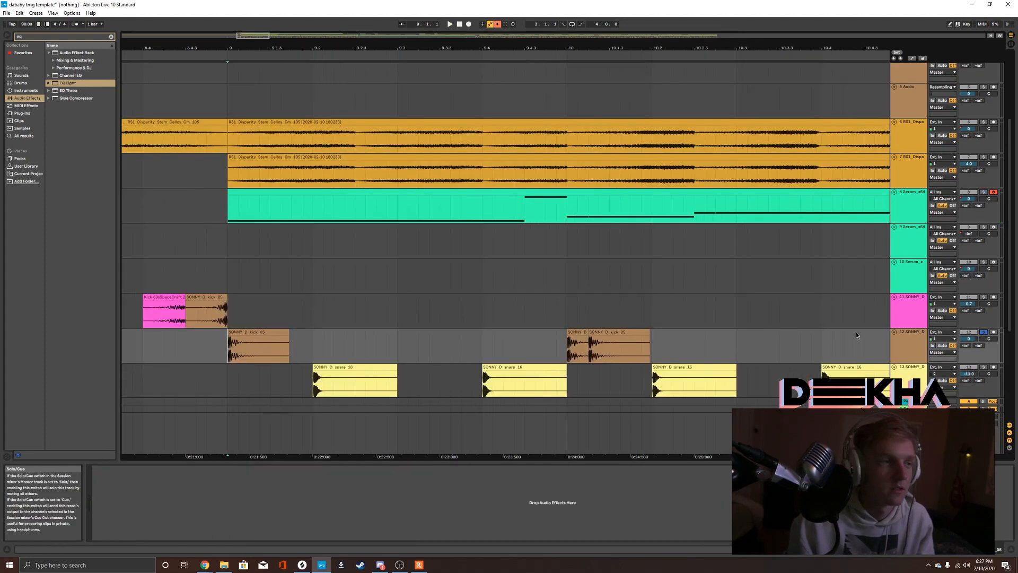
# Solo drum tracks 12 to 14 together and play them from bar 9.
pyautogui.scroll(-3, 919, 325)
pyautogui.keyDown('shift'); pyautogui.click(919, 325); pyautogui.keyUp('shift')
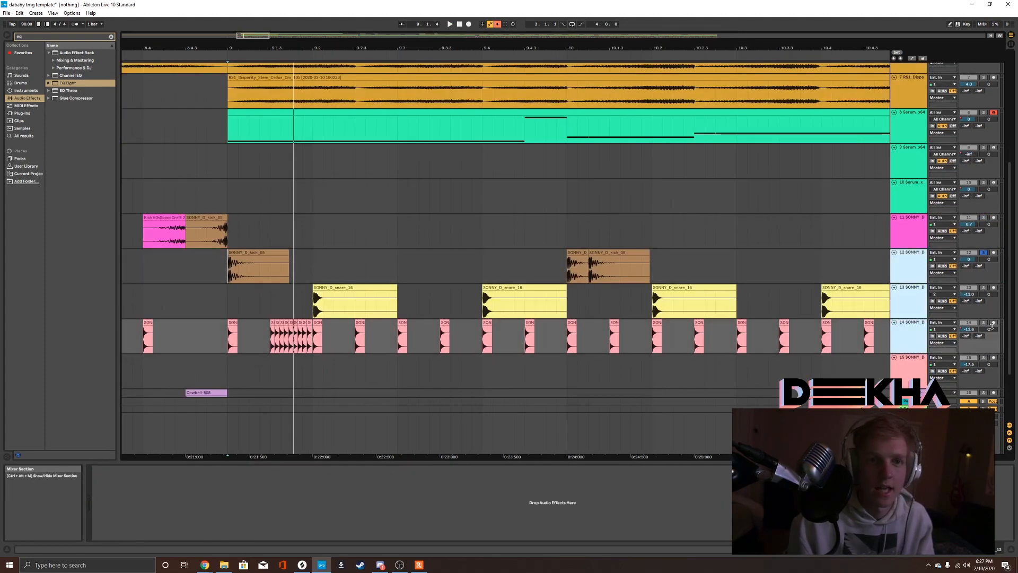
pyautogui.click(983, 325)
pyautogui.press('space')
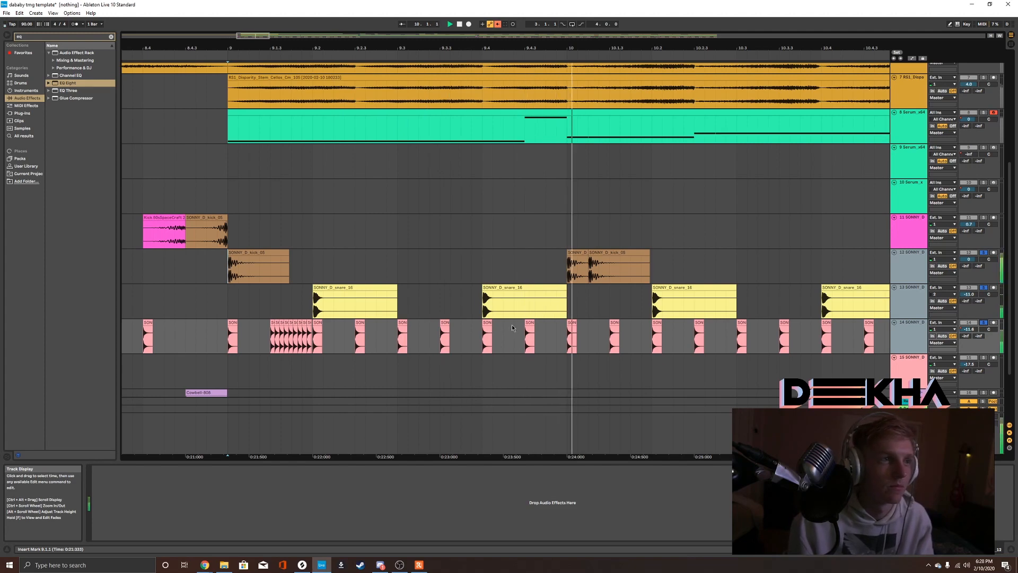
# Play the soloed drum tracks from the second drop at bar 25.
pyautogui.scroll(-3, 514, 324)
pyautogui.scroll(-3, 516, 325)
pyautogui.scroll(-2, 354, 307)
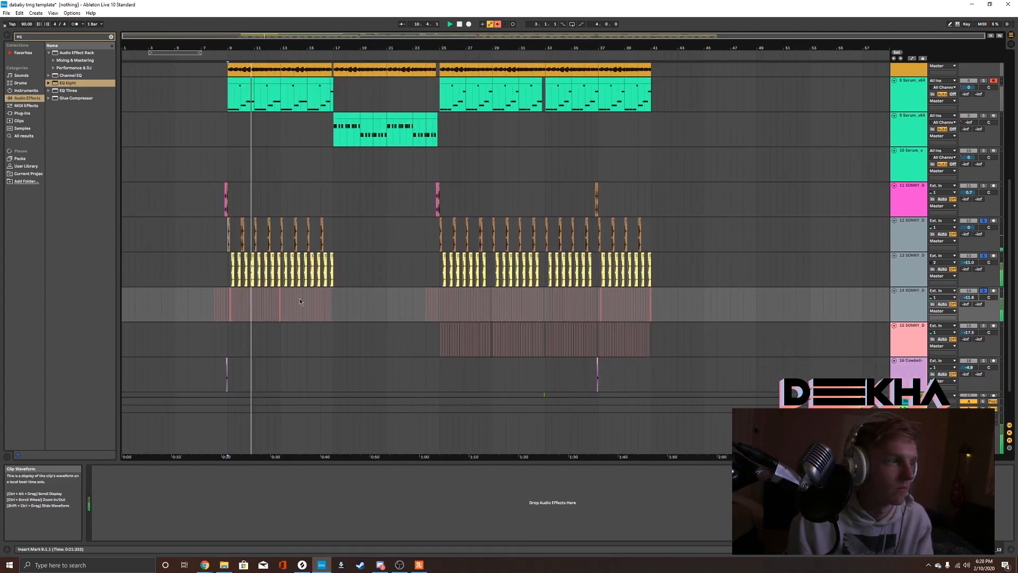
pyautogui.click(439, 260)
pyautogui.press('+')
pyautogui.press('+')
pyautogui.press('+')
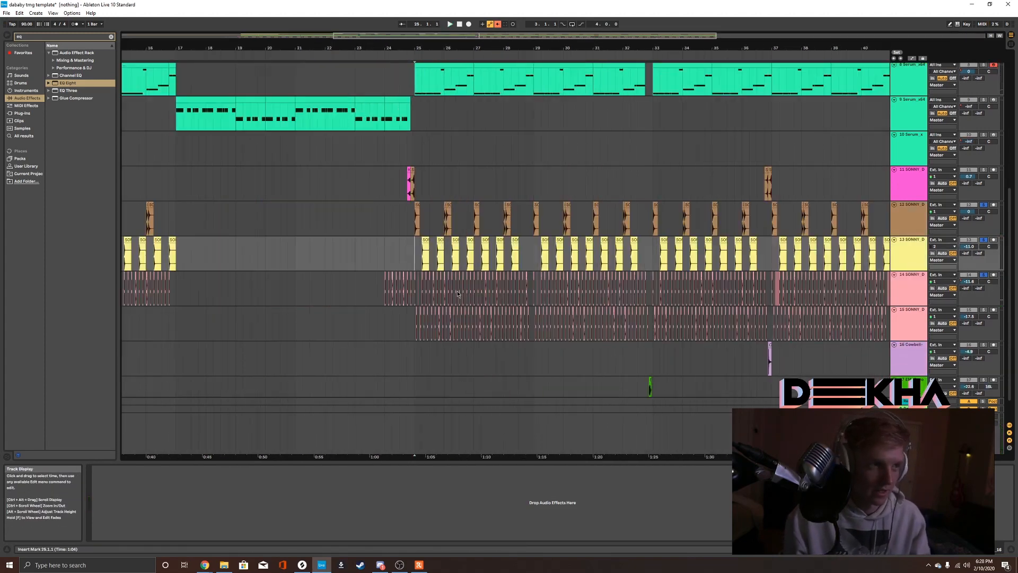
pyautogui.press('space')
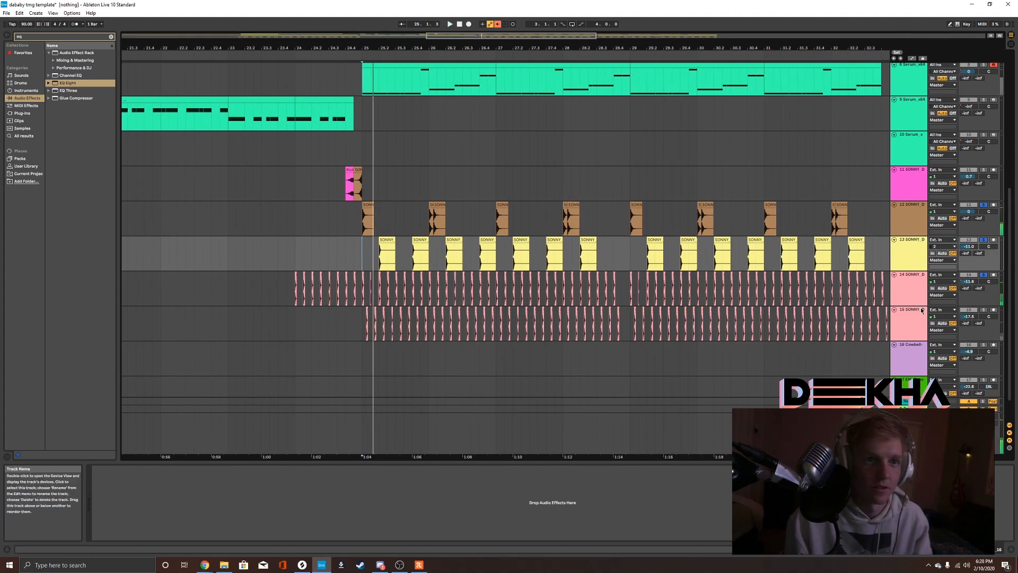
# Audition track 15 soloed together with the other drum tracks, and clear the solos.
pyautogui.click(904, 314)
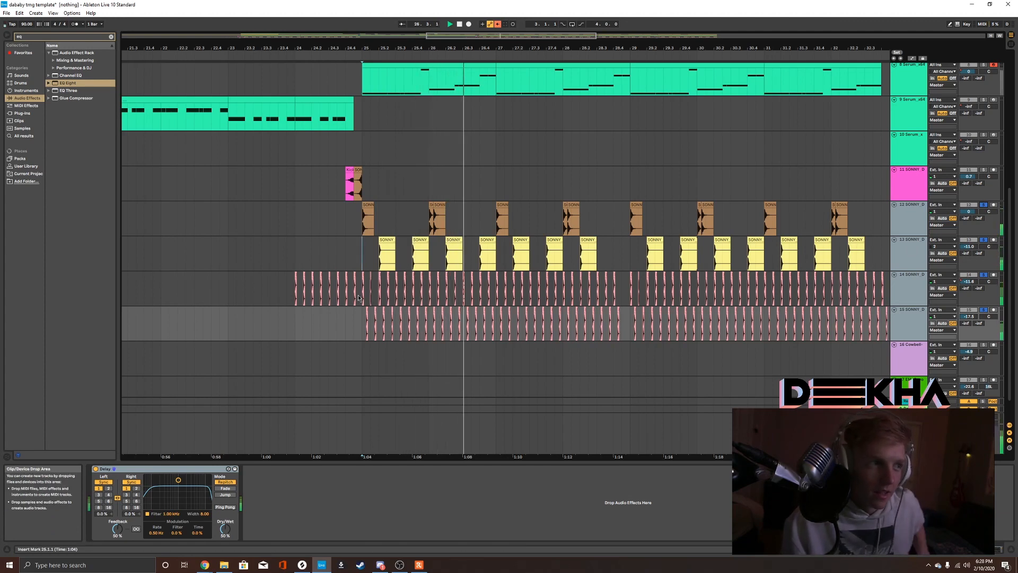
pyautogui.click(987, 282)
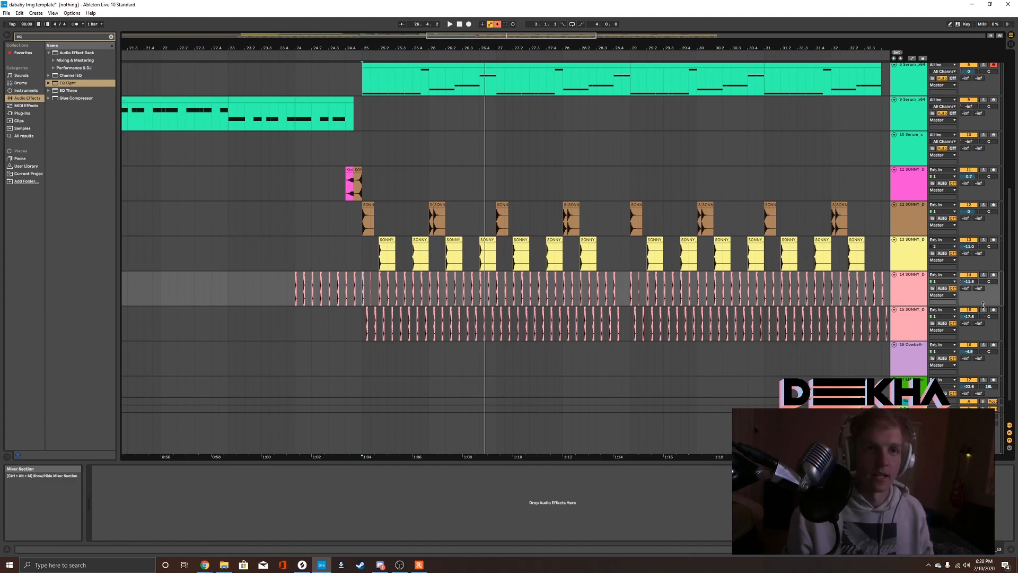
# Solo hi-hat track 15 and audition it from its first hit just after the start of bar 25.
pyautogui.click(366, 320)
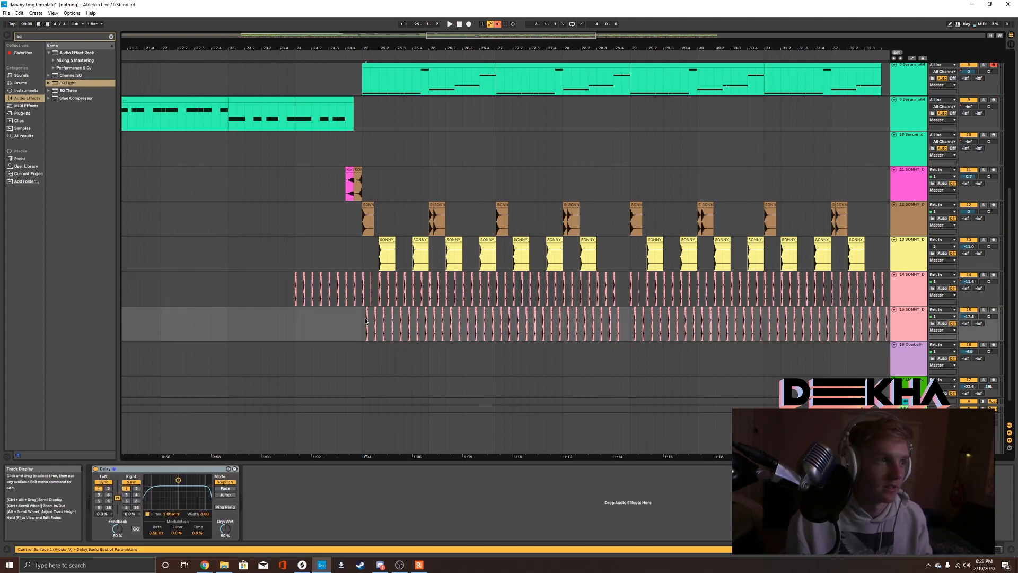
pyautogui.scroll(5, 364, 321)
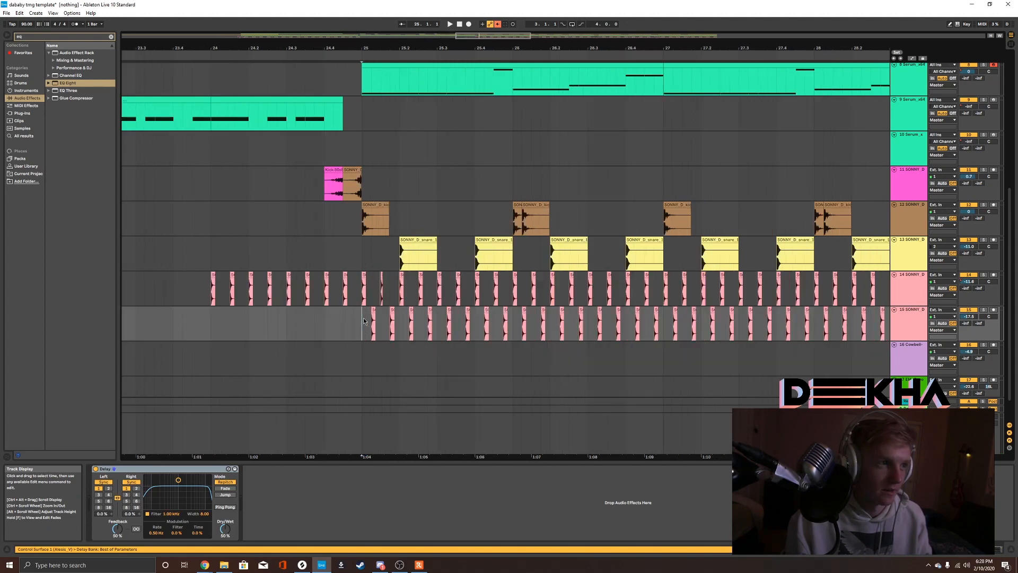
pyautogui.click(386, 289)
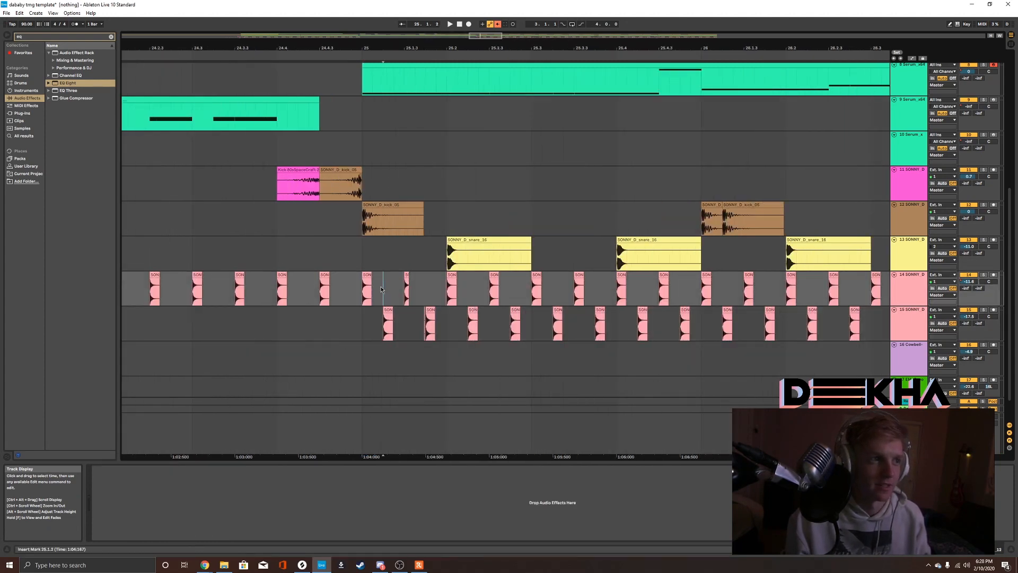
pyautogui.click(383, 318)
pyautogui.click(983, 312)
pyautogui.press('space')
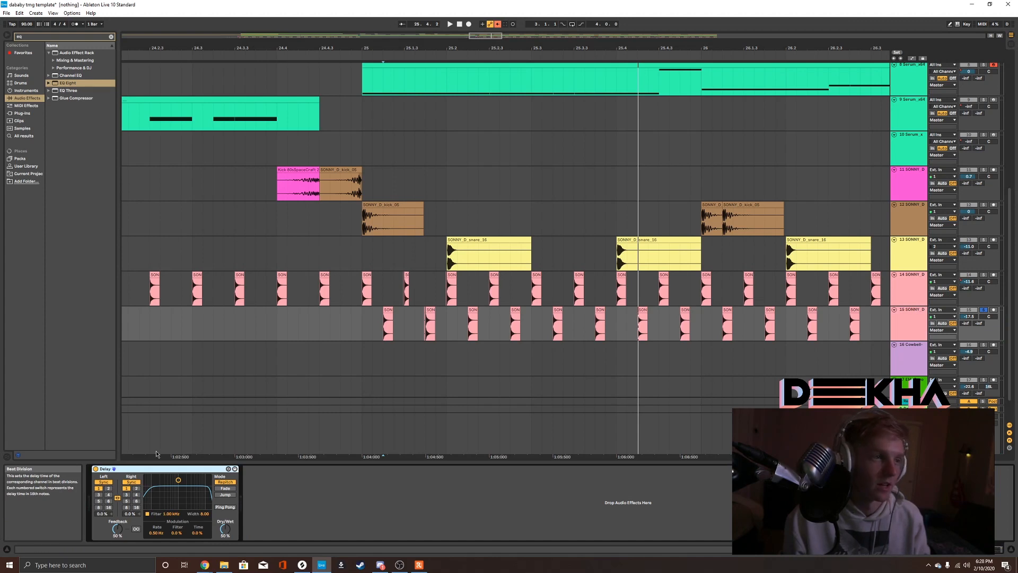
pyautogui.press('space')
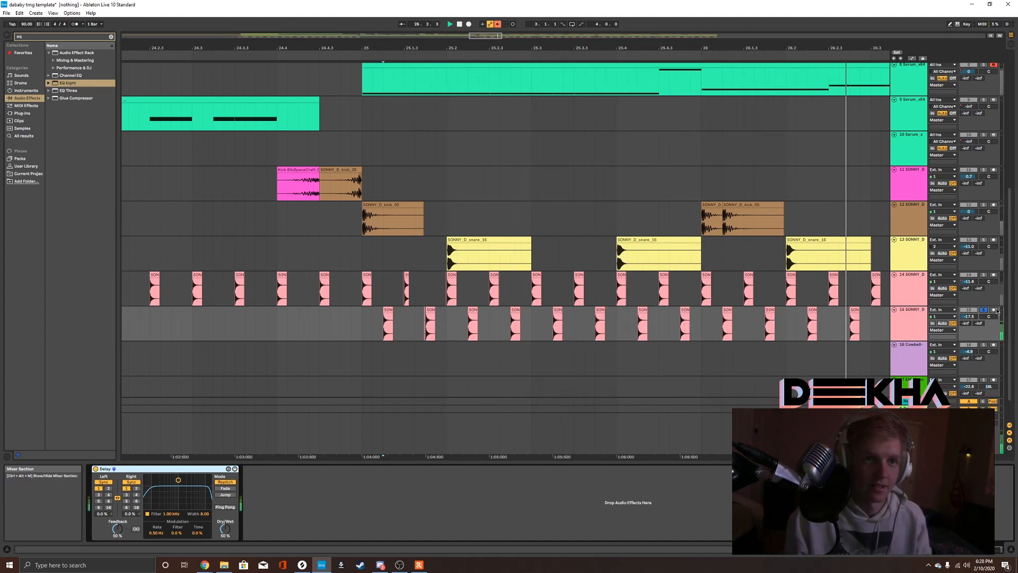
# Solo track 14 together with track 15 and play both hi-hat patterns from bar 25.
pyautogui.click(922, 277)
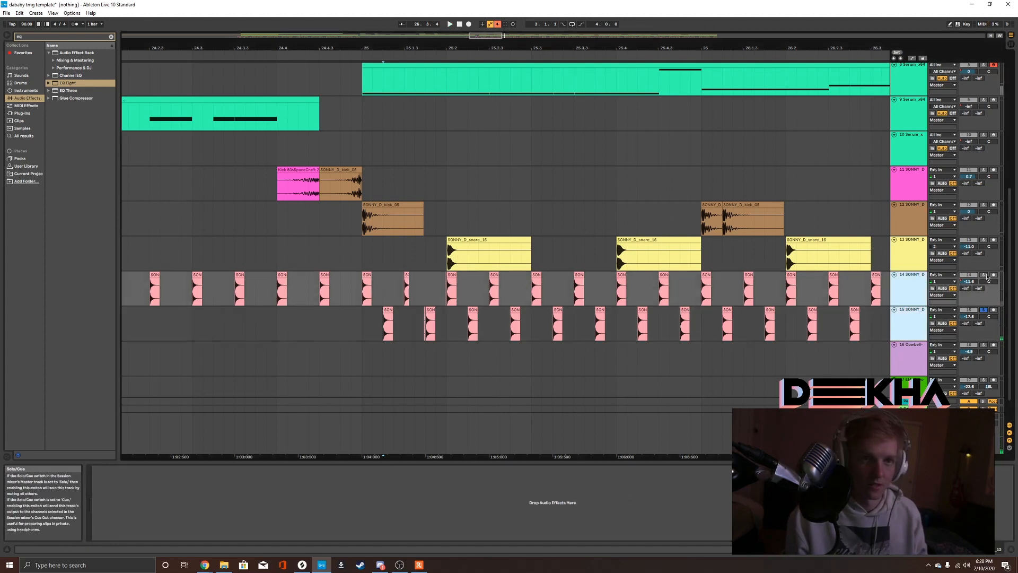
pyautogui.click(983, 275)
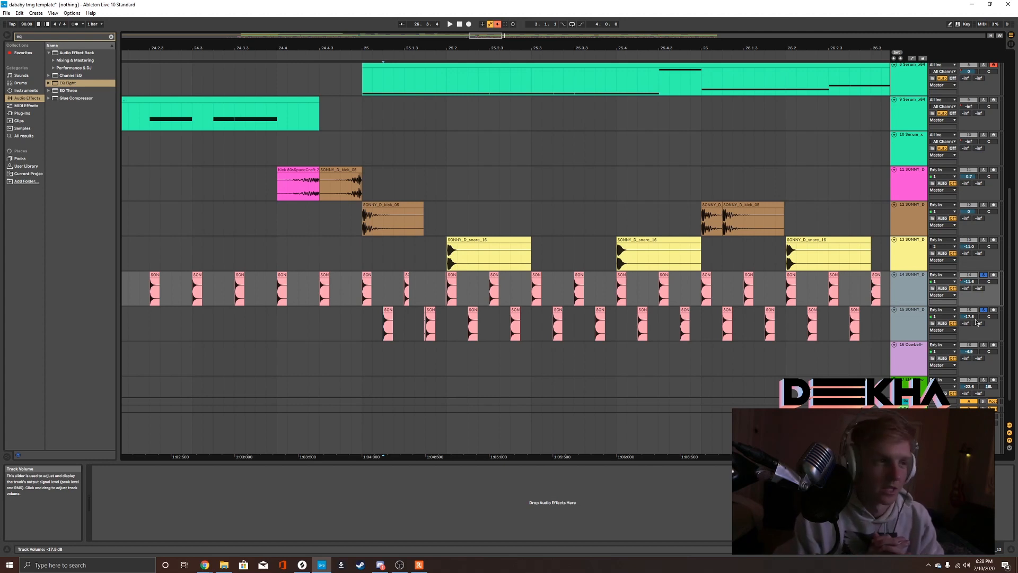
pyautogui.click(362, 292)
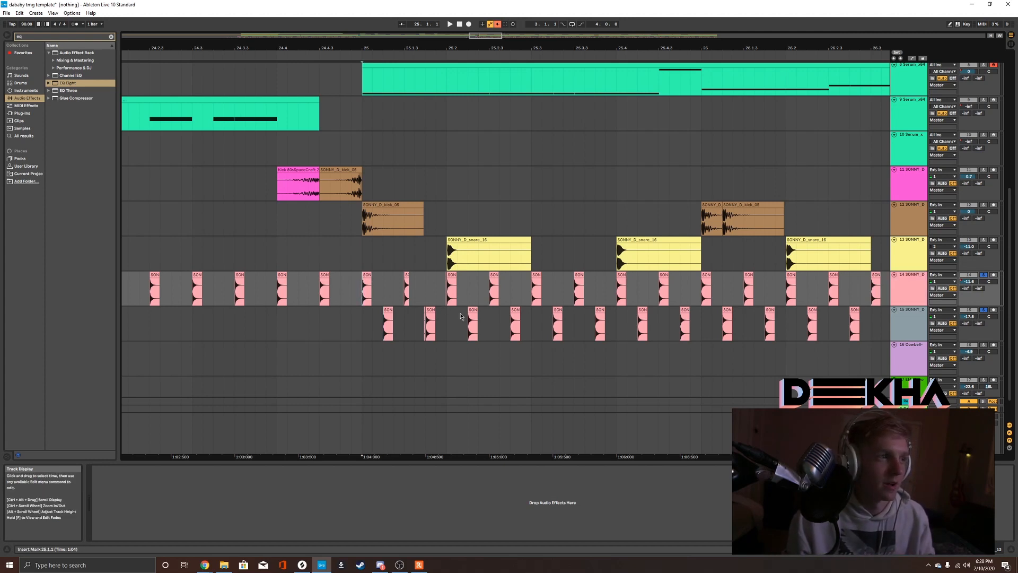
pyautogui.press('space')
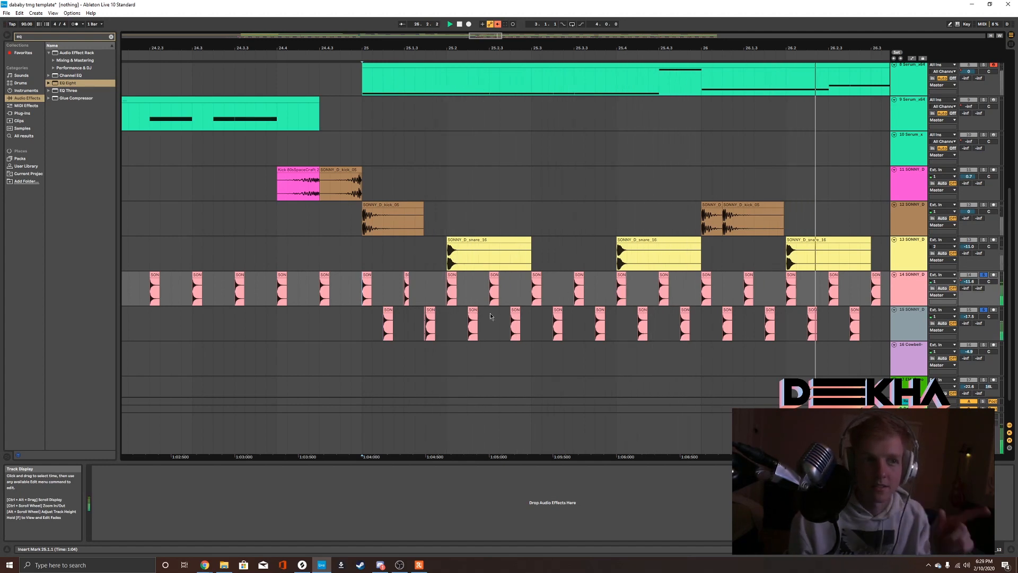
# Clear the solos and play the full arrangement from bar 1.
pyautogui.scroll(-3, 499, 315)
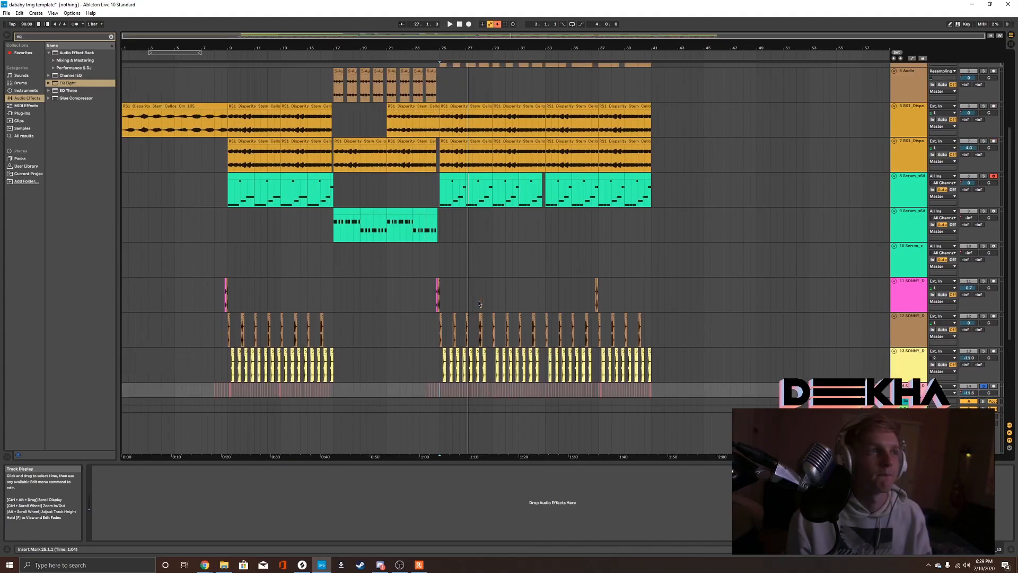
pyautogui.scroll(5, 127, 262)
pyautogui.click(126, 262)
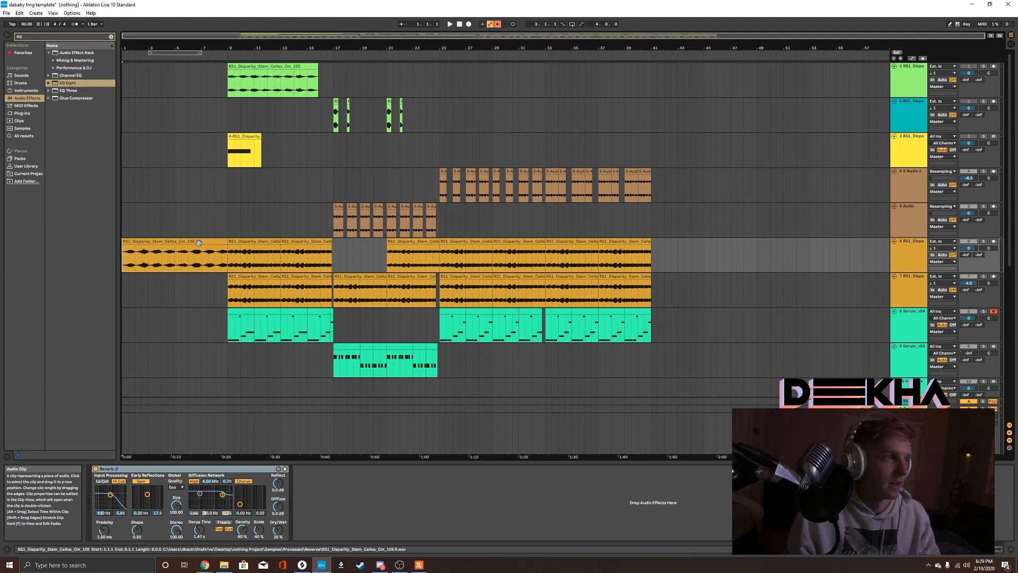
pyautogui.click(127, 258)
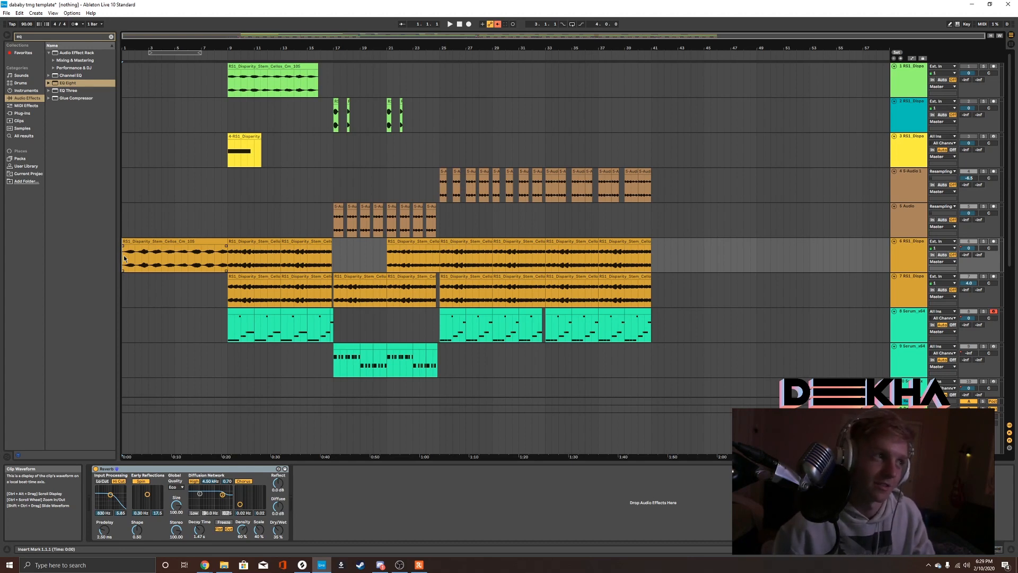
pyautogui.press('space')
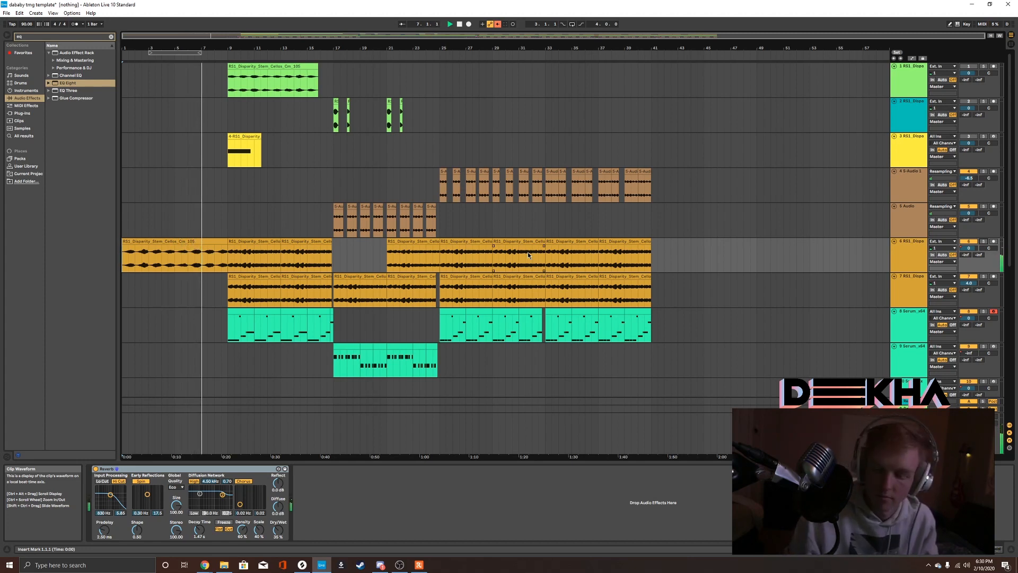
# Show the effect chain of cello track 7 and look through the tracks as the arrangement plays.
pyautogui.click(899, 279)
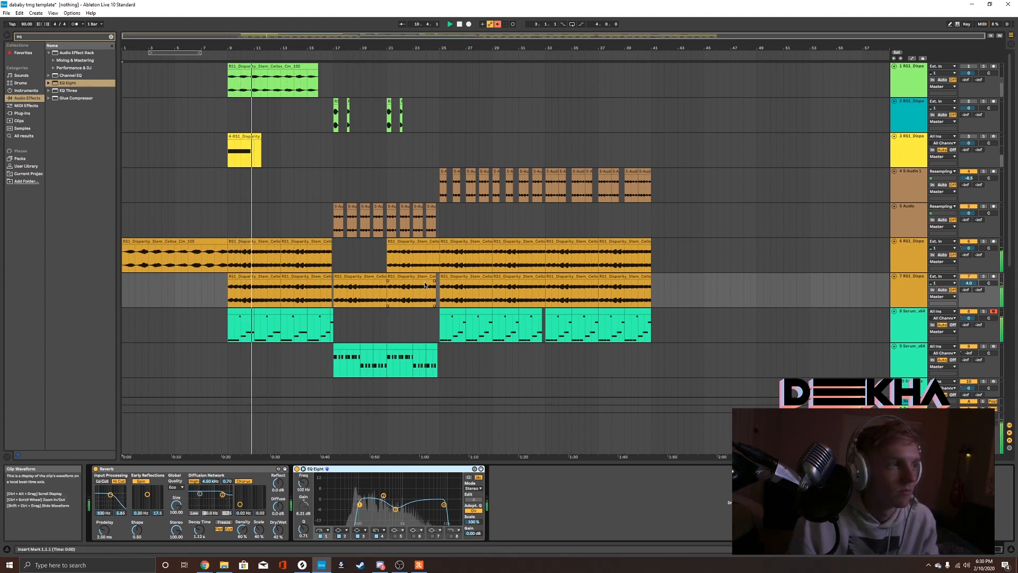
pyautogui.scroll(-1, 403, 279)
pyautogui.scroll(-1, 425, 285)
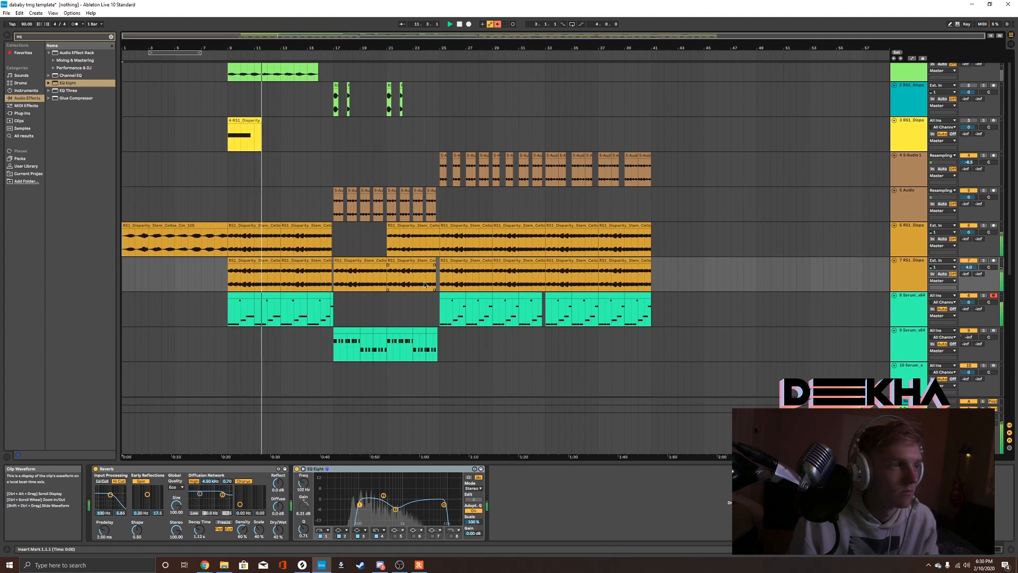
pyautogui.scroll(-1, 424, 283)
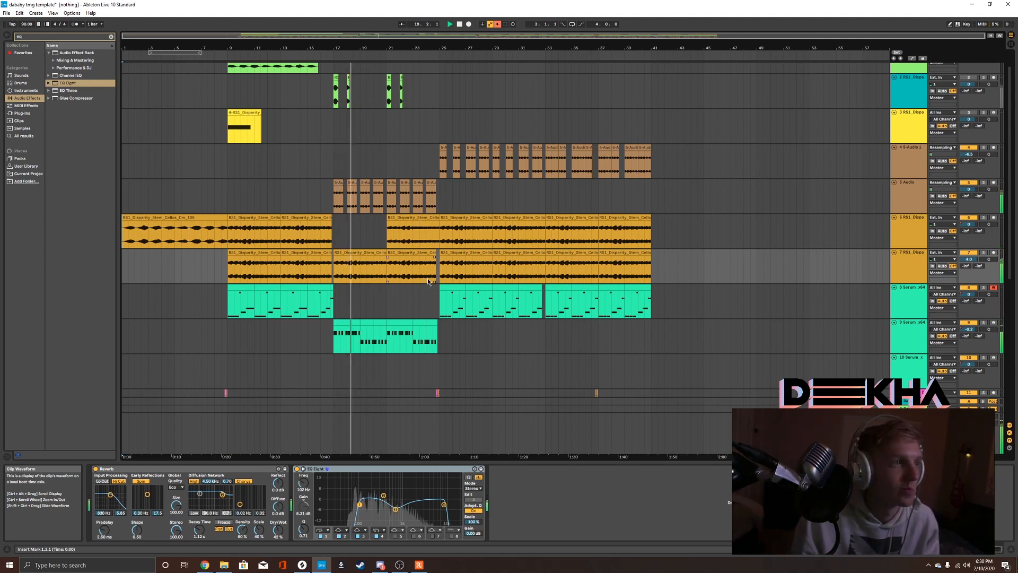
pyautogui.scroll(2, 428, 282)
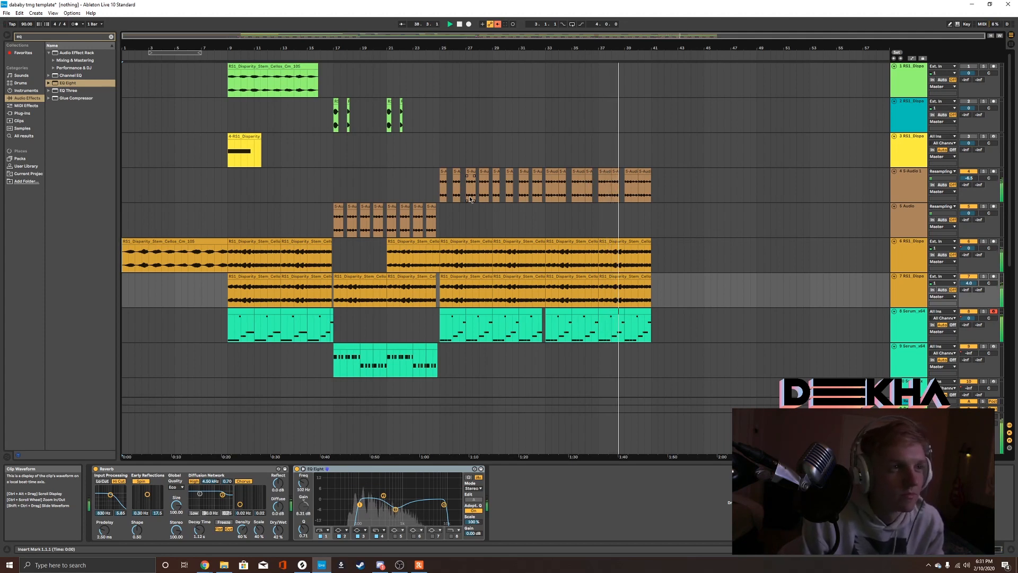
# Solo resampled audio track 5 and audition its chopped clips from bar 17.
pyautogui.click(335, 228)
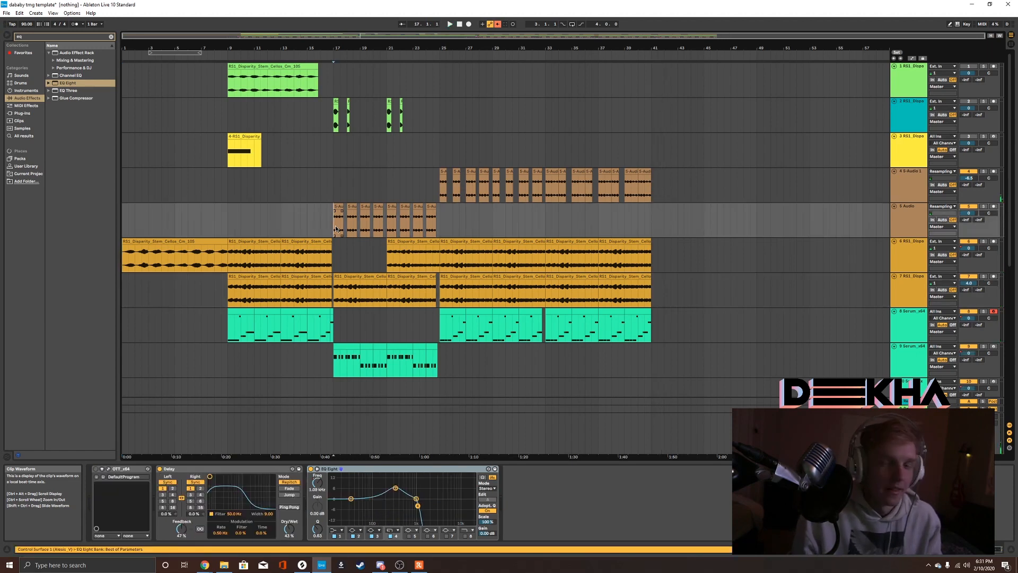
pyautogui.click(983, 207)
pyautogui.press('space')
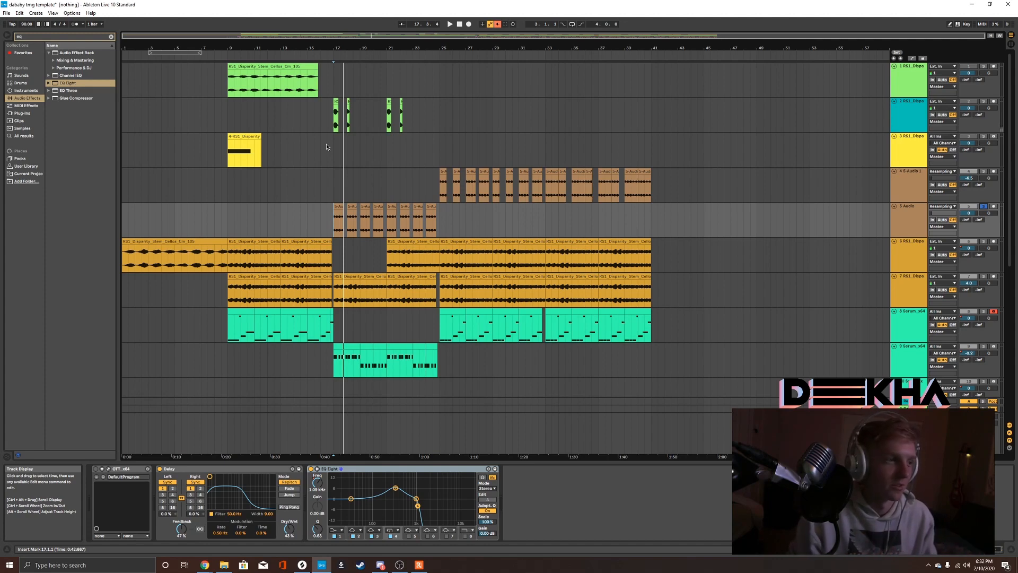
pyautogui.scroll(10, 338, 216)
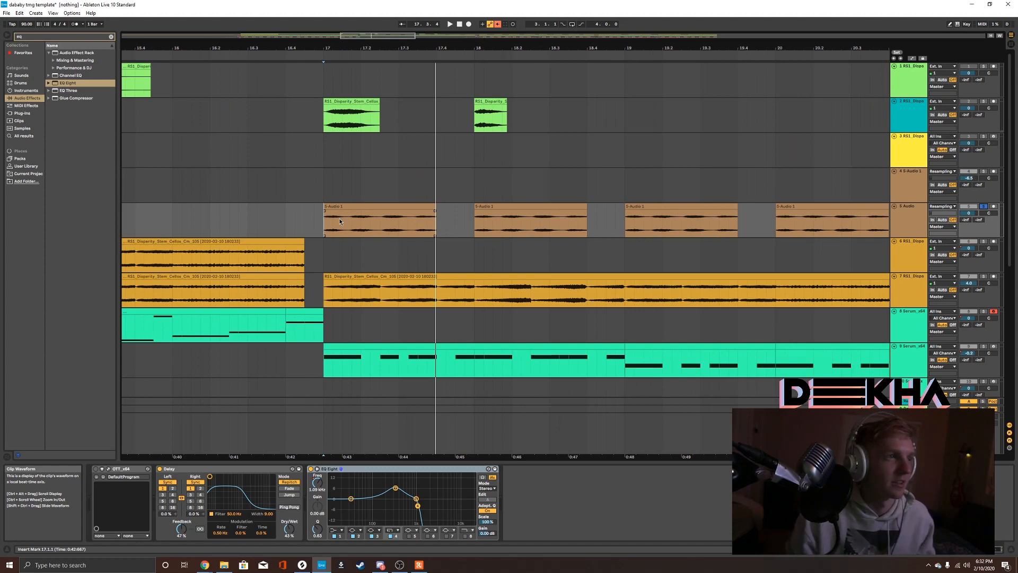
pyautogui.press('space')
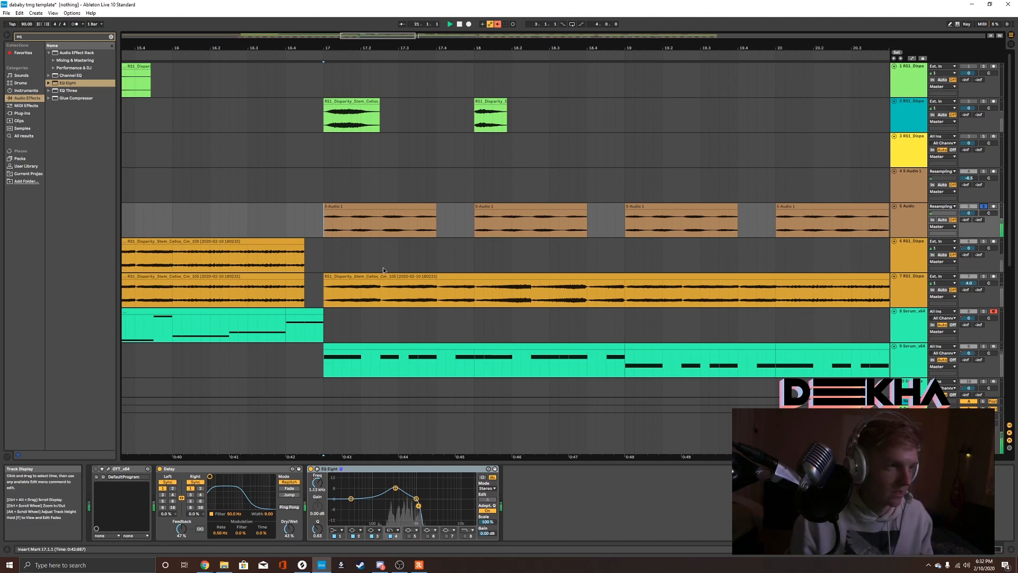
pyautogui.scroll(-5, 381, 311)
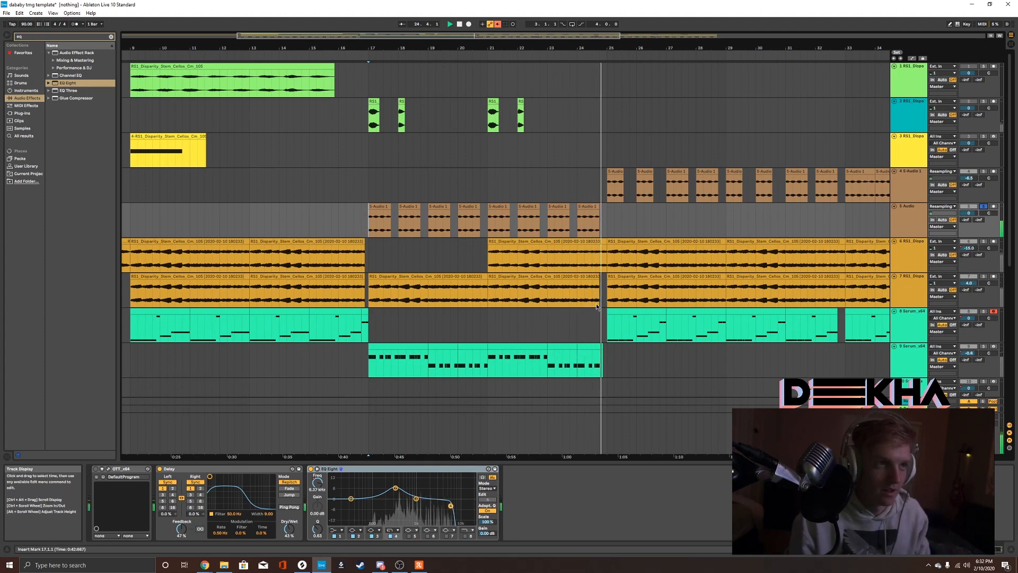
# Solo resampled audio track 4 instead of track 5 and audition its clips from bar 25.
pyautogui.click(611, 189)
pyautogui.press('space')
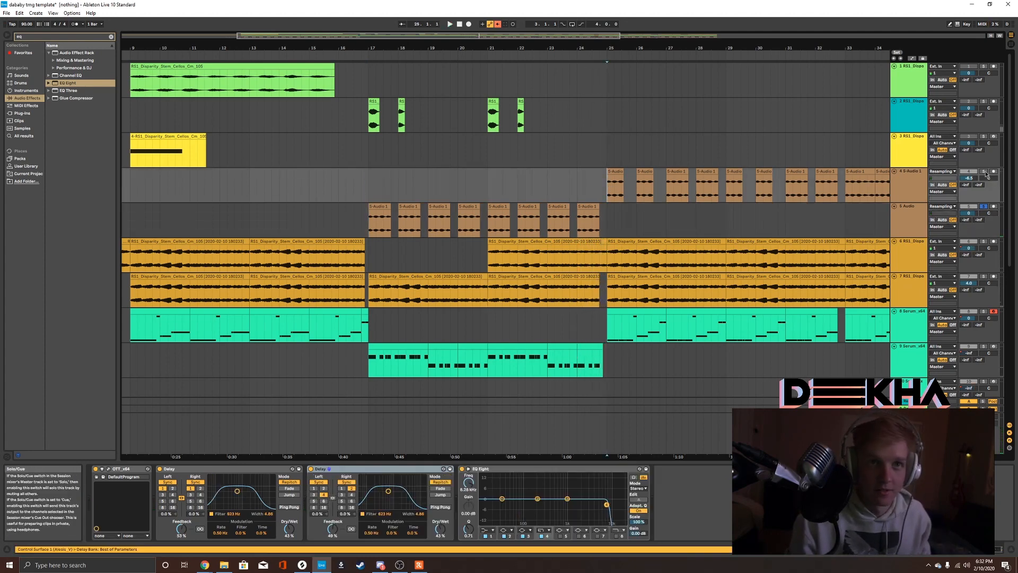
pyautogui.press('space')
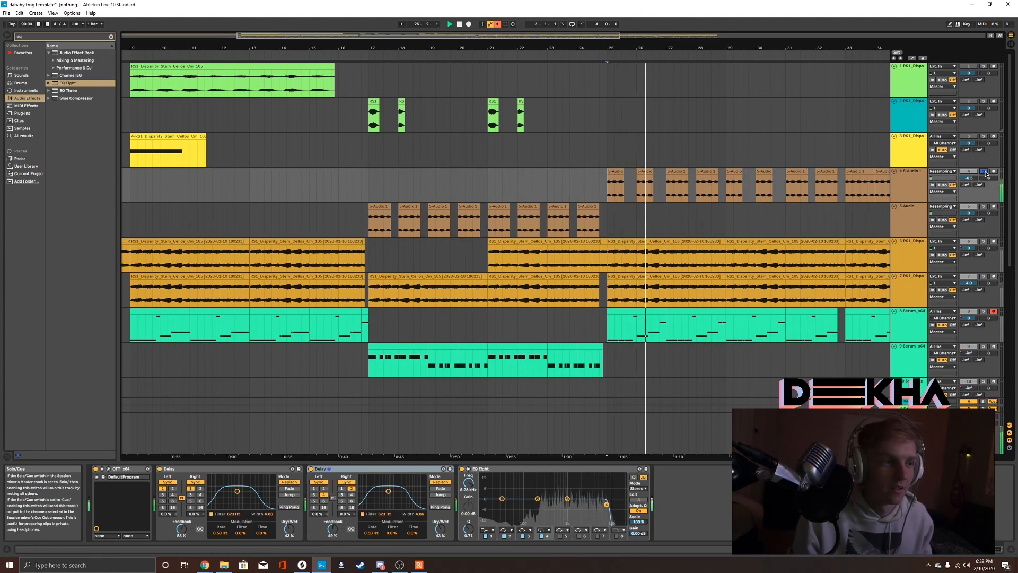
pyautogui.press('space')
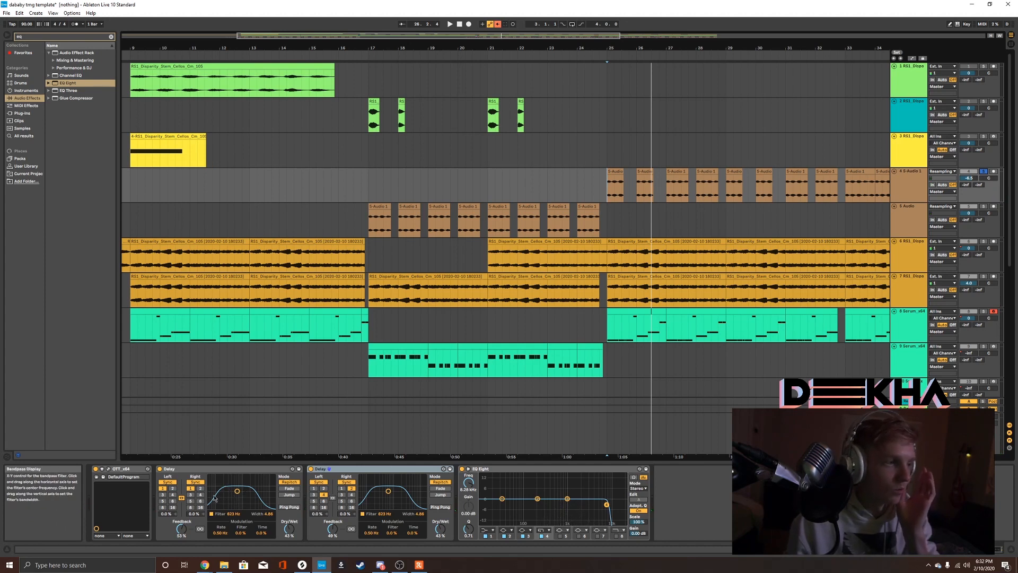
# Bypass the second Delay and the EQ Eight on track 4 for a listen, and turn both back on.
pyautogui.click(311, 469)
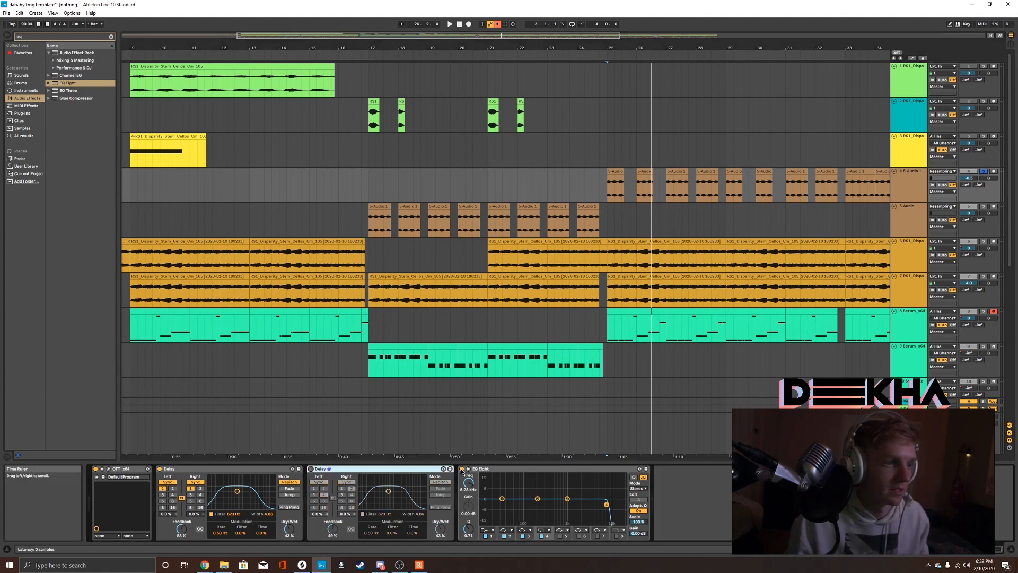
pyautogui.press('space')
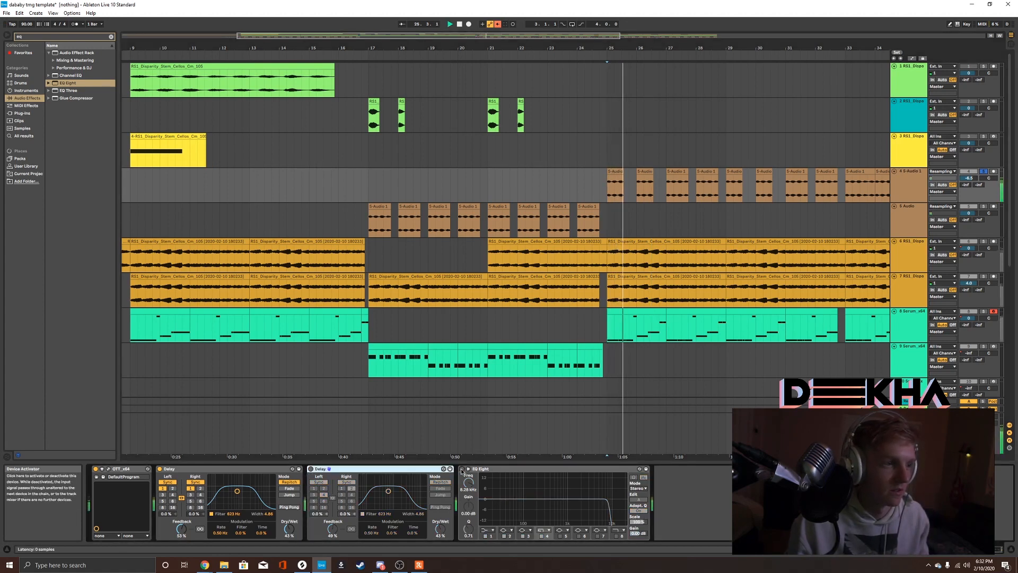
pyautogui.click(461, 469)
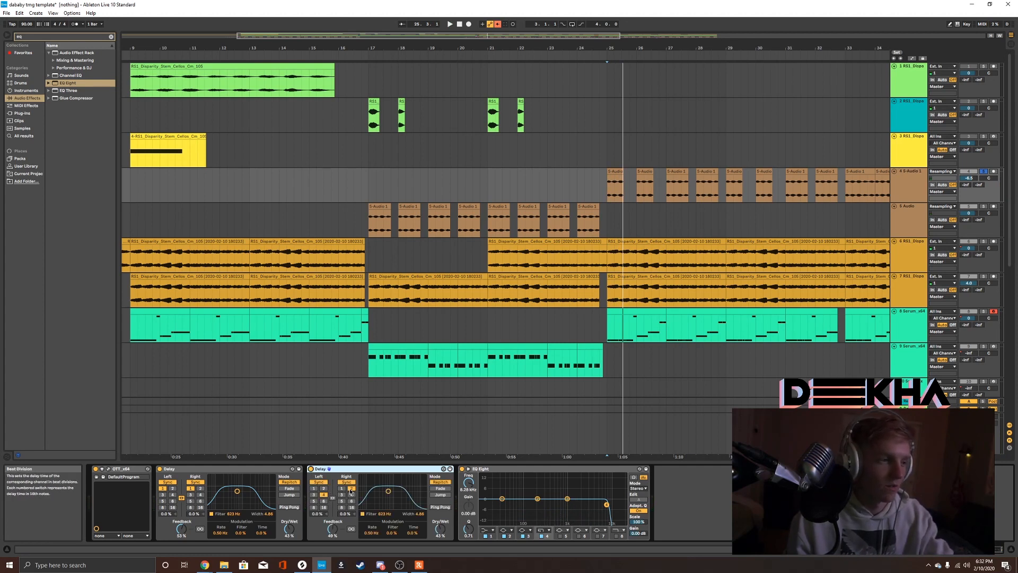
pyautogui.press('space')
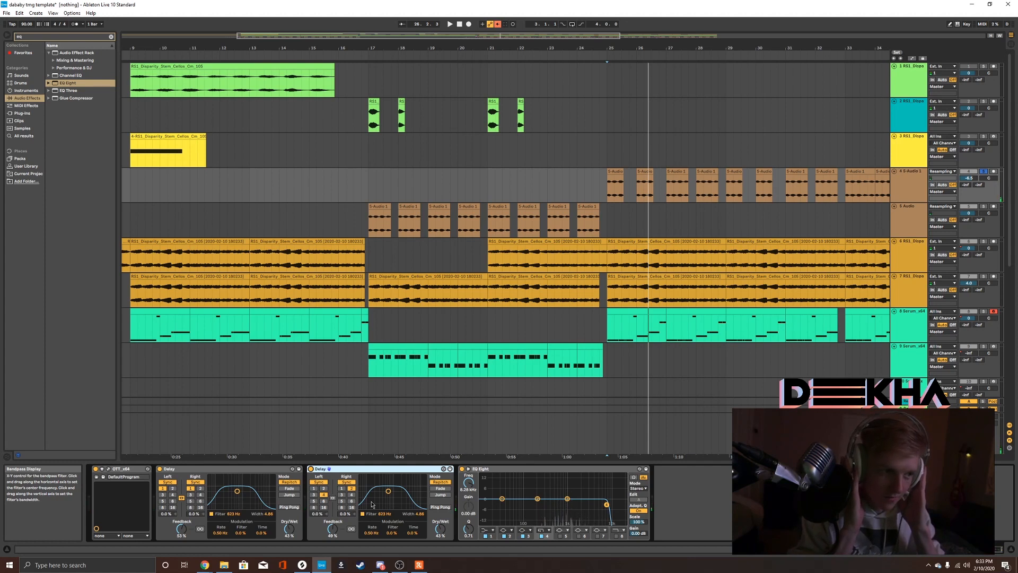
# Set the filter of track 4's second Delay to 1.39 kHz with a width of 7.32 while auditioning it.
pyautogui.moveTo(391, 494); pyautogui.dragTo(402, 488)
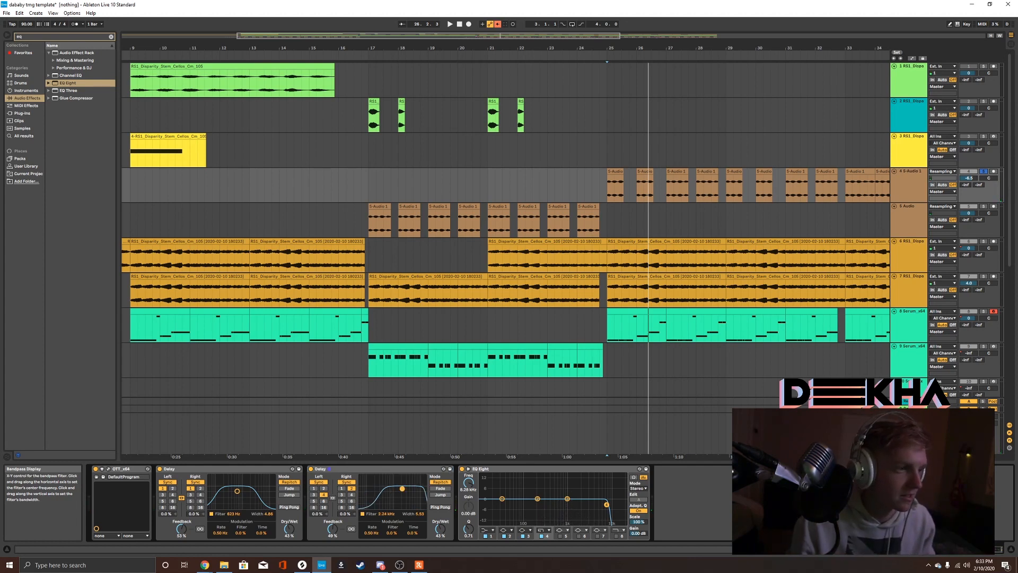
pyautogui.press('space')
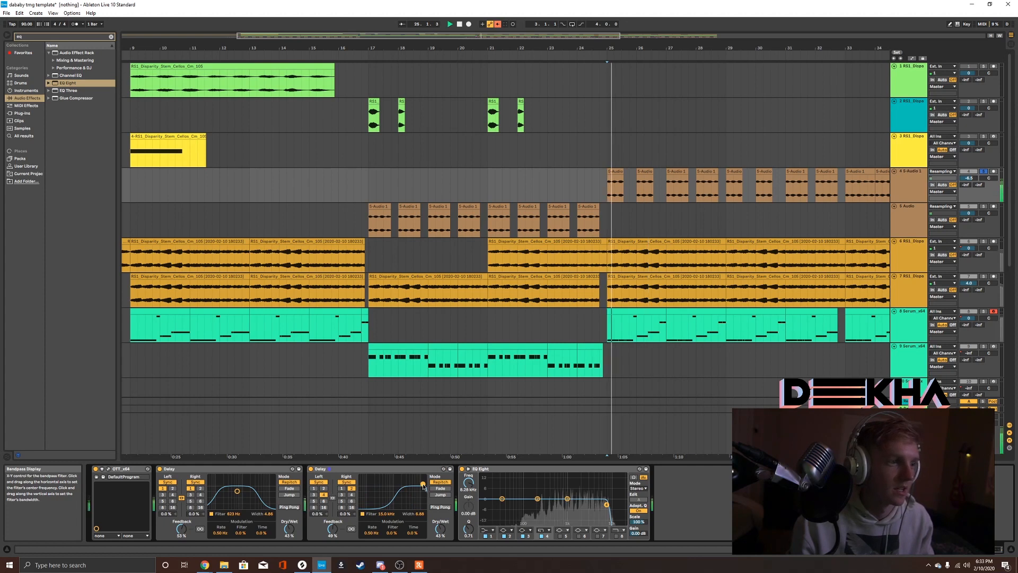
pyautogui.moveTo(423, 485); pyautogui.dragTo(396, 481)
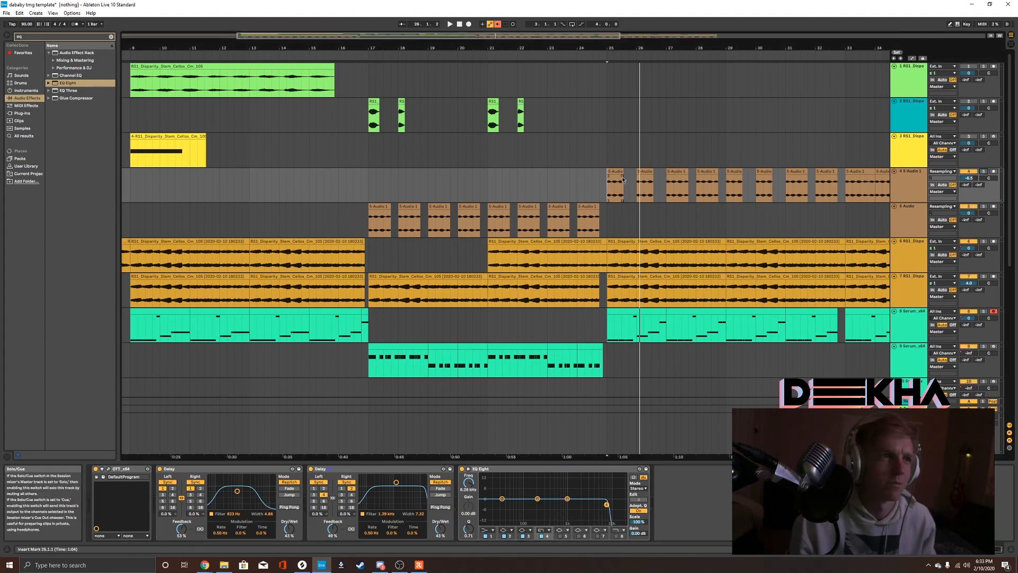
# Clear the solo on track 4 and play the full mix from bar 25.
pyautogui.press('space')
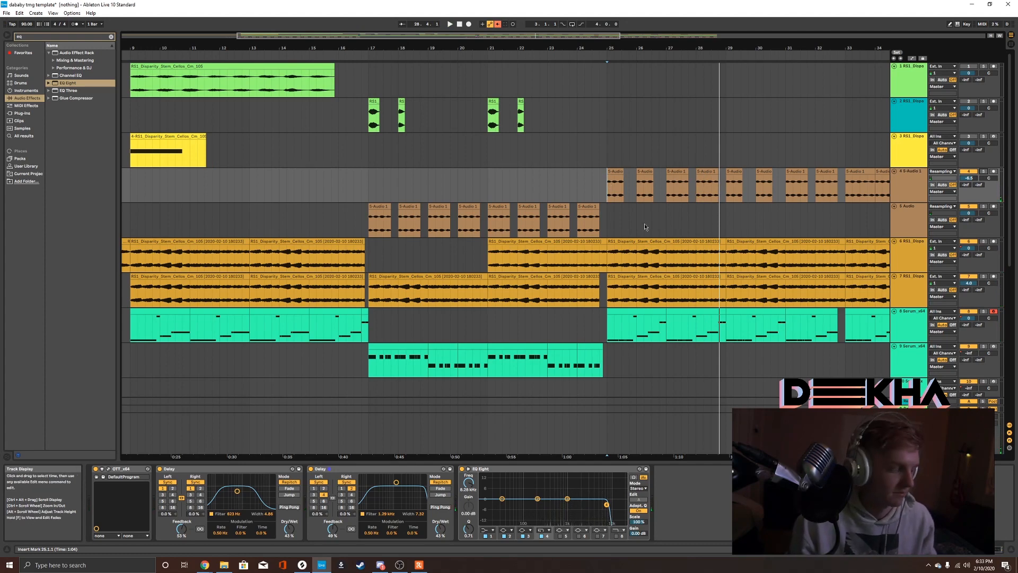
pyautogui.scroll(-1, 644, 223)
pyautogui.scroll(-3, 644, 224)
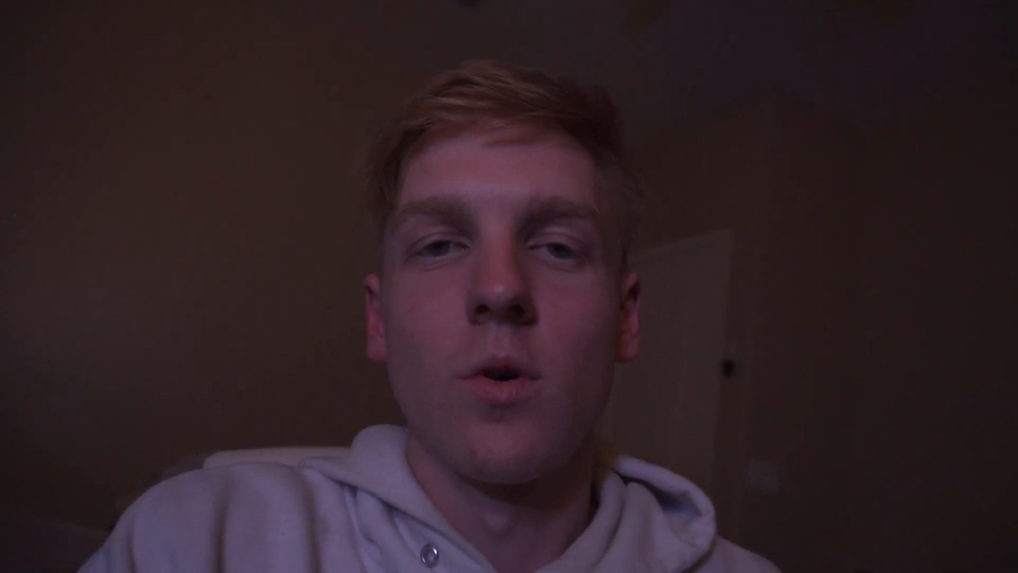